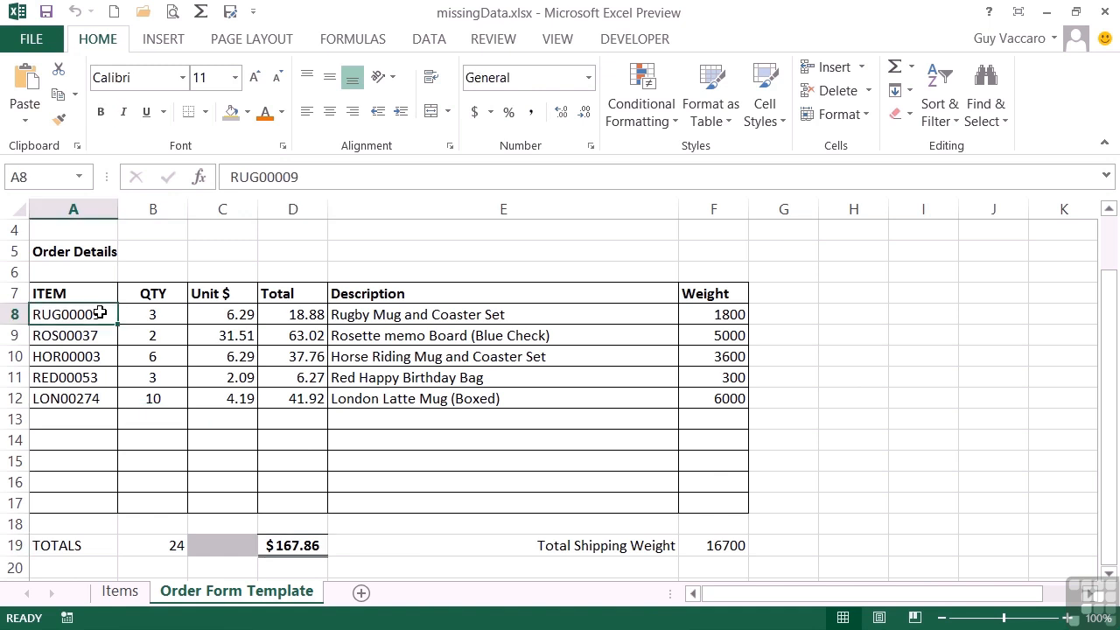
# Step: Review the formulas behind Unit $, Total, Description and Weight for the first order line in row 8
pyautogui.click(219, 317)
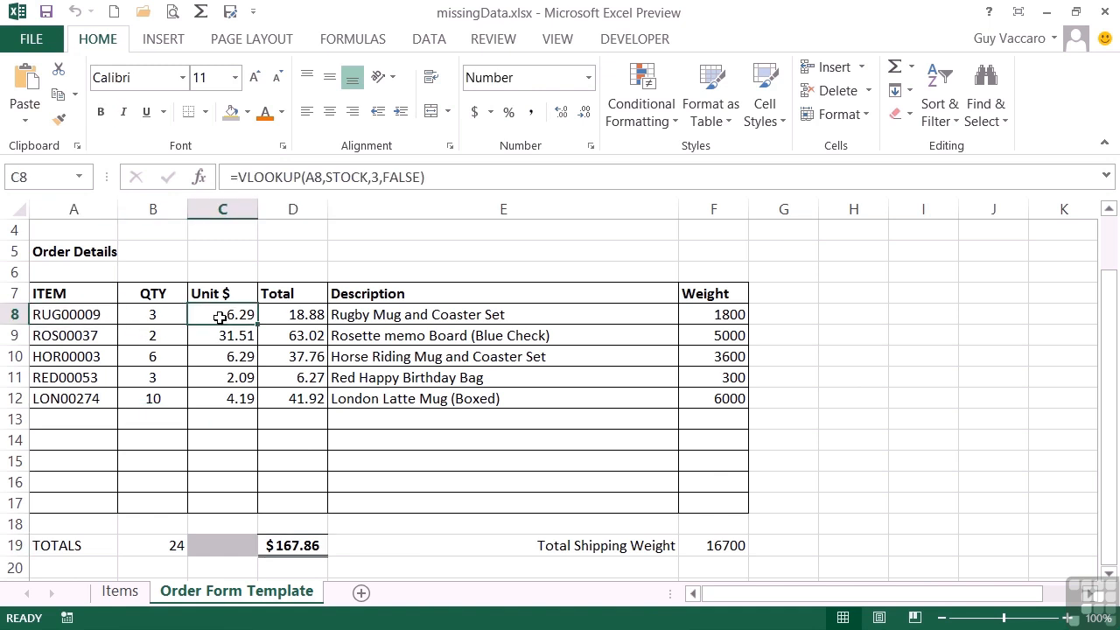
pyautogui.click(307, 315)
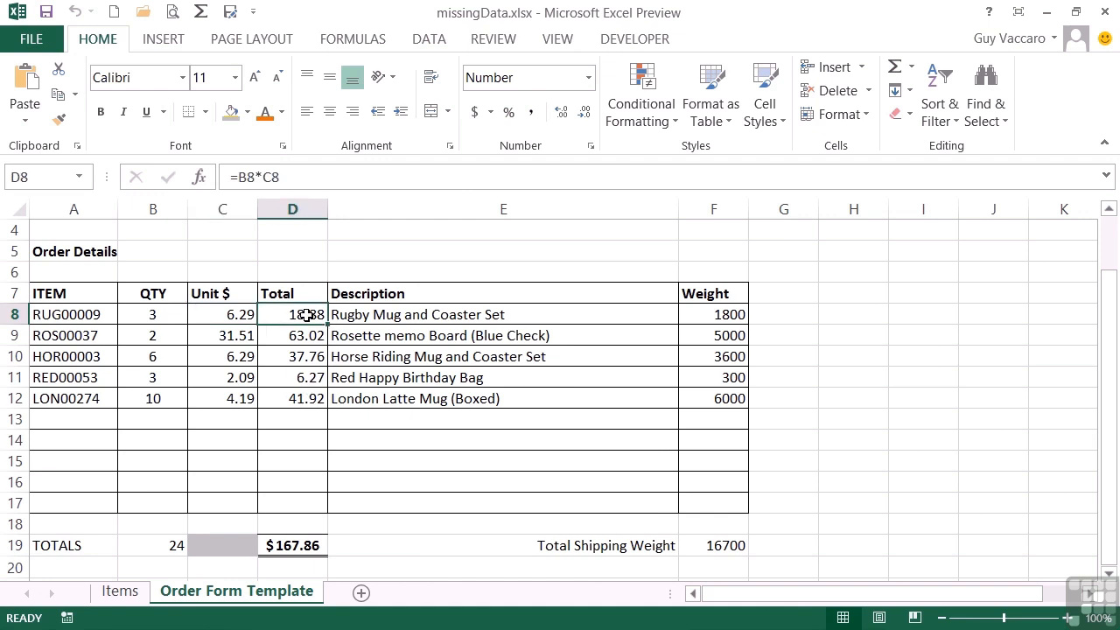
pyautogui.click(410, 316)
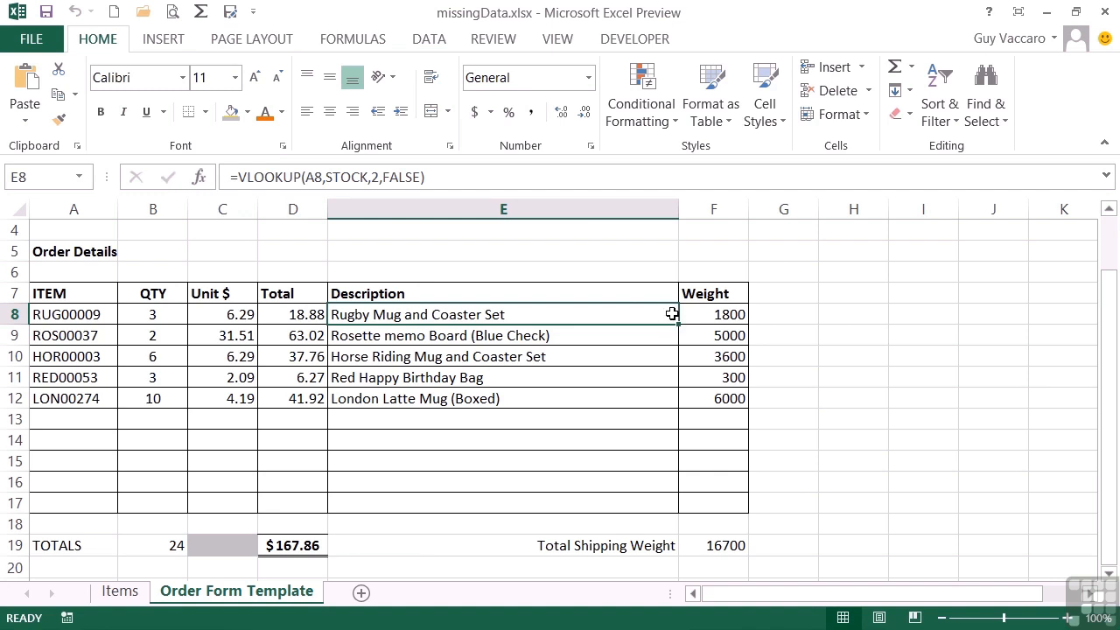
pyautogui.click(699, 314)
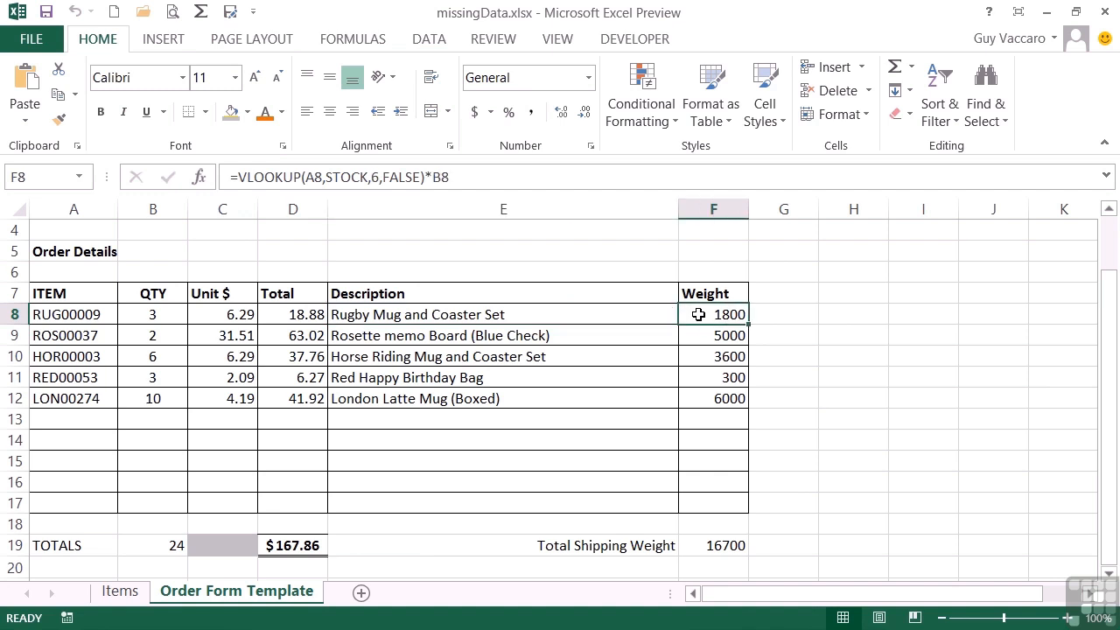
# Step: Replace the item code in A8 with the non-existent code GUR76523
pyautogui.click(86, 316)
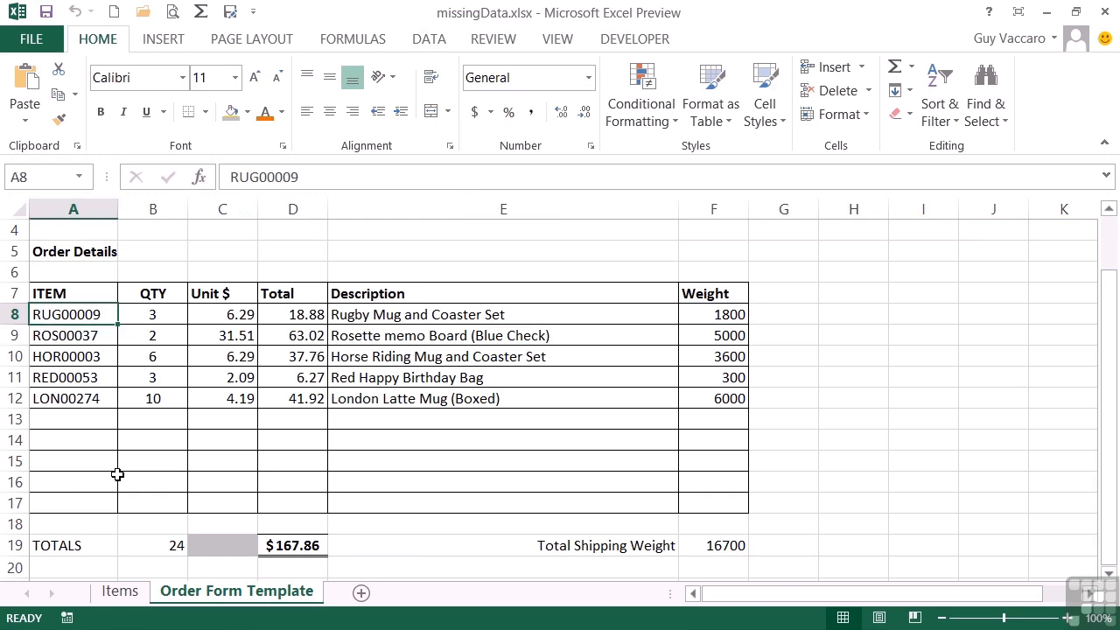
pyautogui.write('GU')
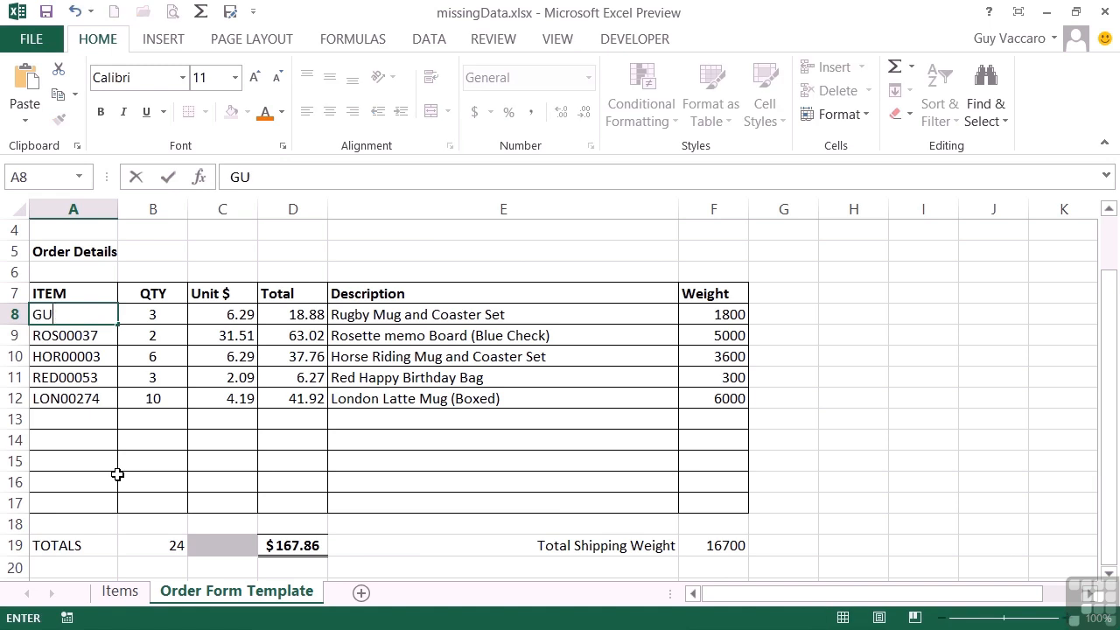
pyautogui.write('R76523')
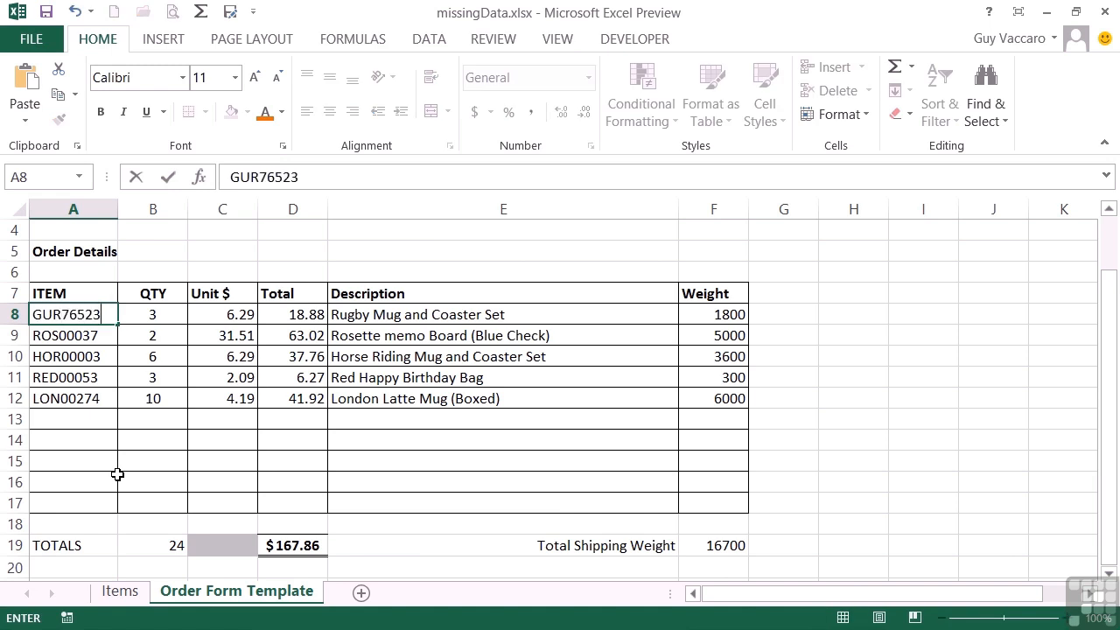
pyautogui.press('Return')
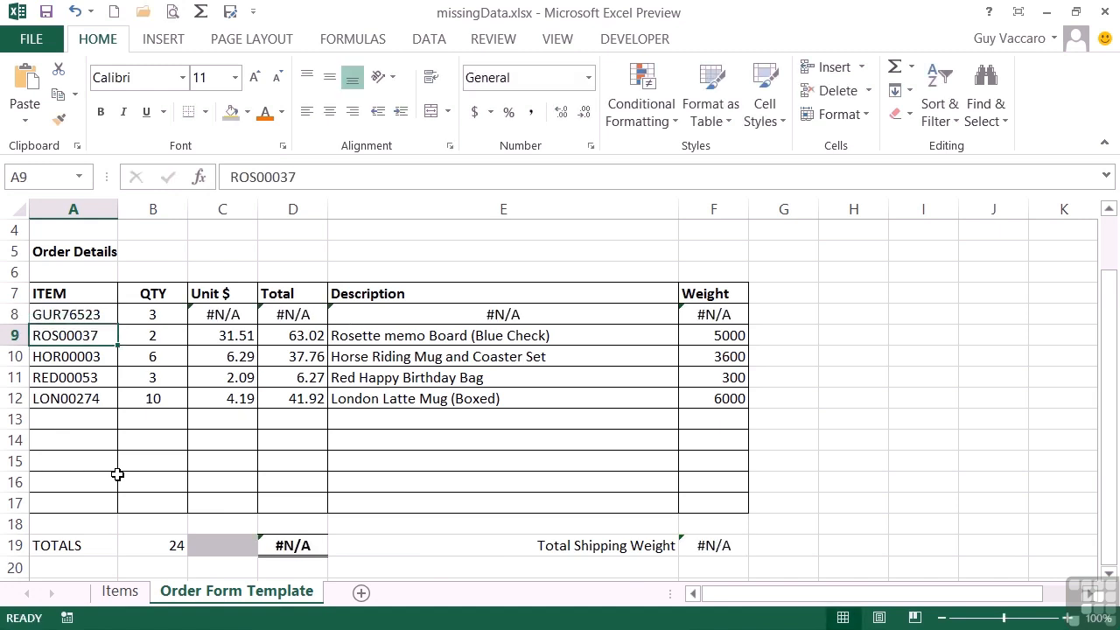
# Step: Examine how the changed item code affects the Unit $, Total, Description and Weight cells of row 8
pyautogui.press('Up')
pyautogui.press('Right')
pyautogui.press('Right')
pyautogui.press('Right')
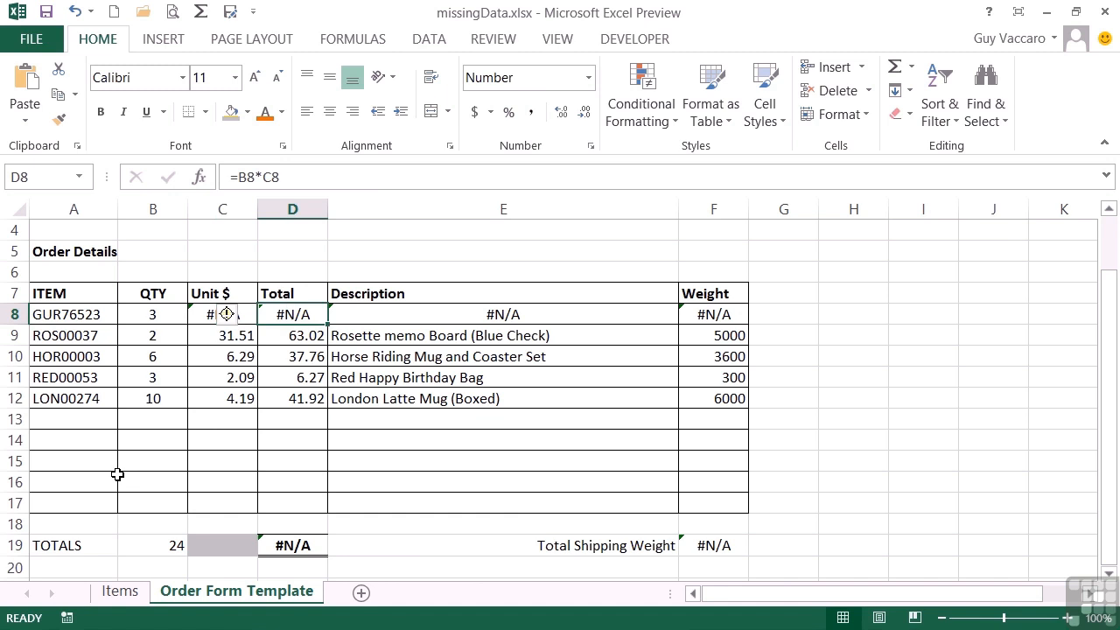
pyautogui.press('Right')
pyautogui.press('Right')
pyautogui.press('Left')
pyautogui.press('Left')
pyautogui.press('Left')
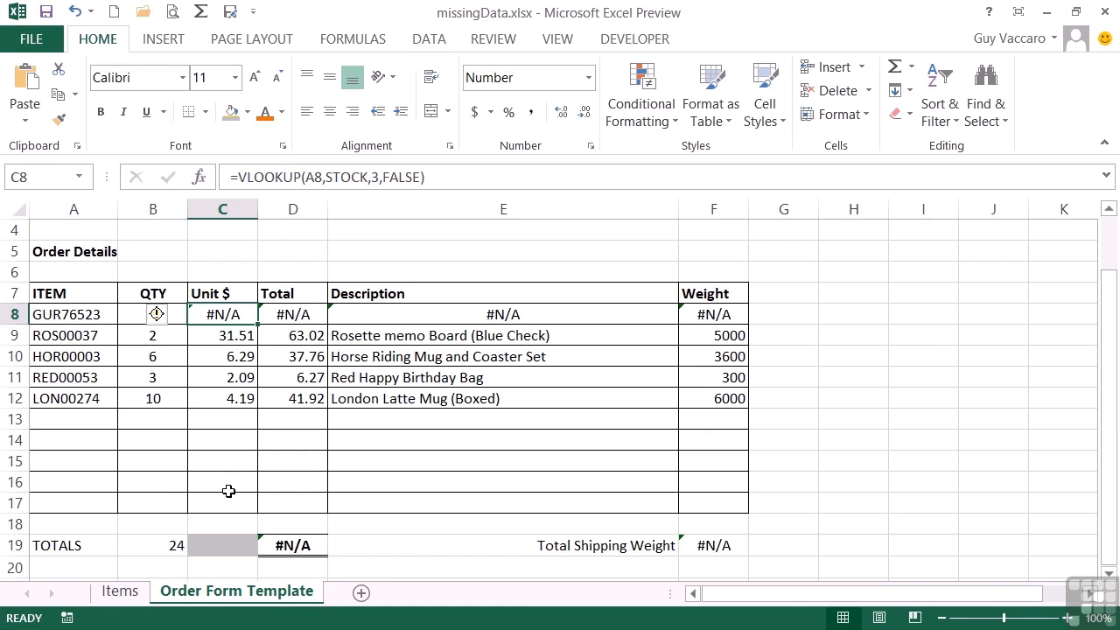
# Step: Fill the formulas in C12:F12 down through row 17 and check the empty item cells beside them
pyautogui.click(228, 419)
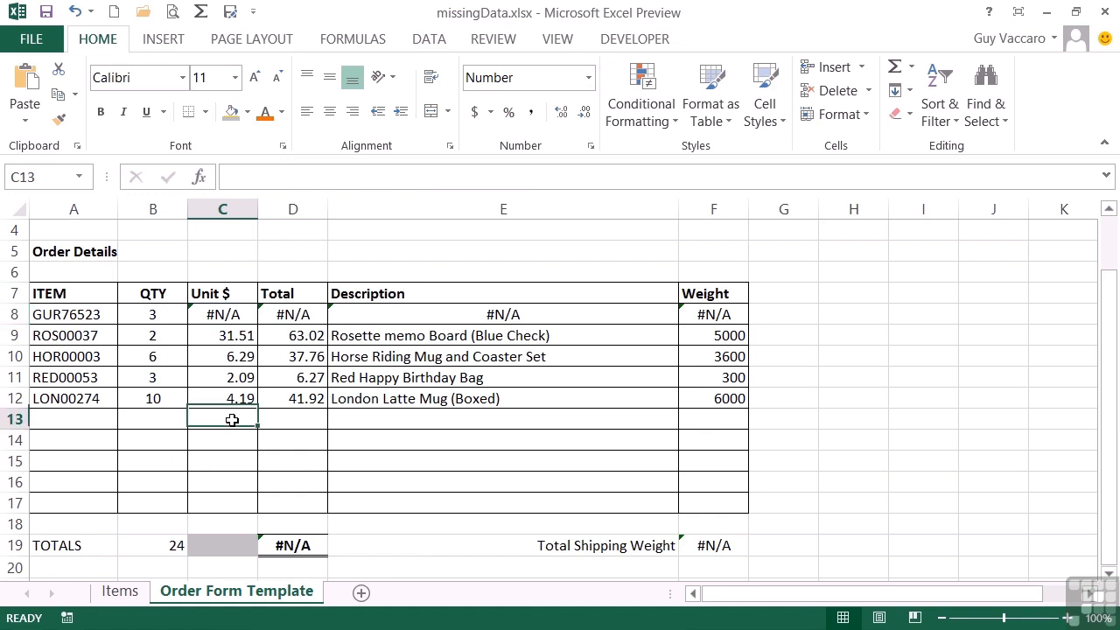
pyautogui.moveTo(243, 399); pyautogui.dragTo(746, 508)
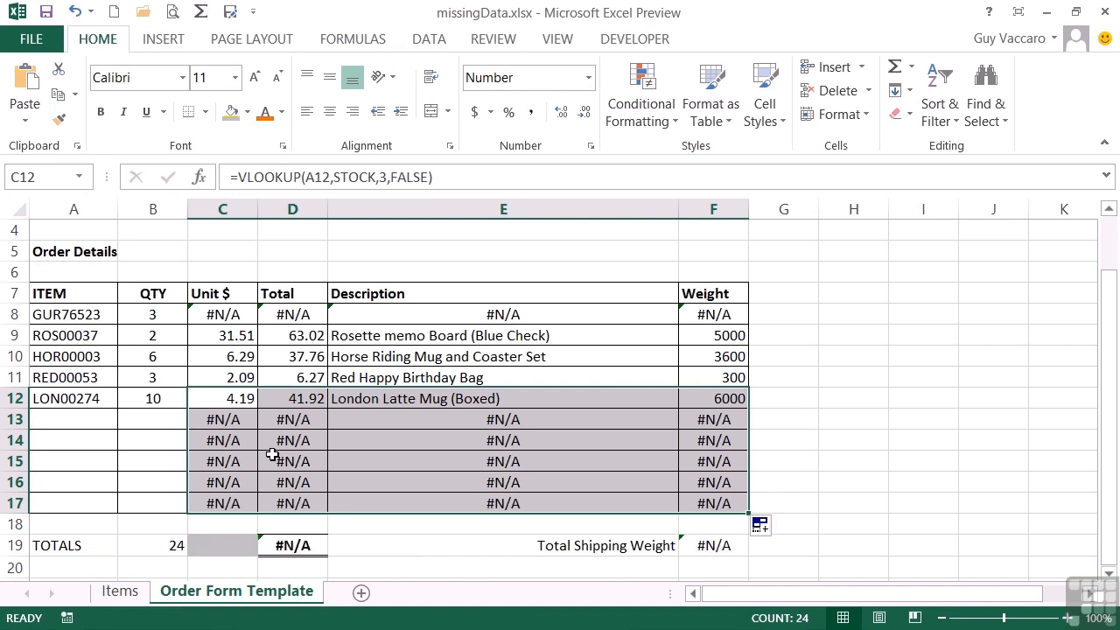
pyautogui.click(86, 417)
pyautogui.click(82, 433)
pyautogui.click(82, 421)
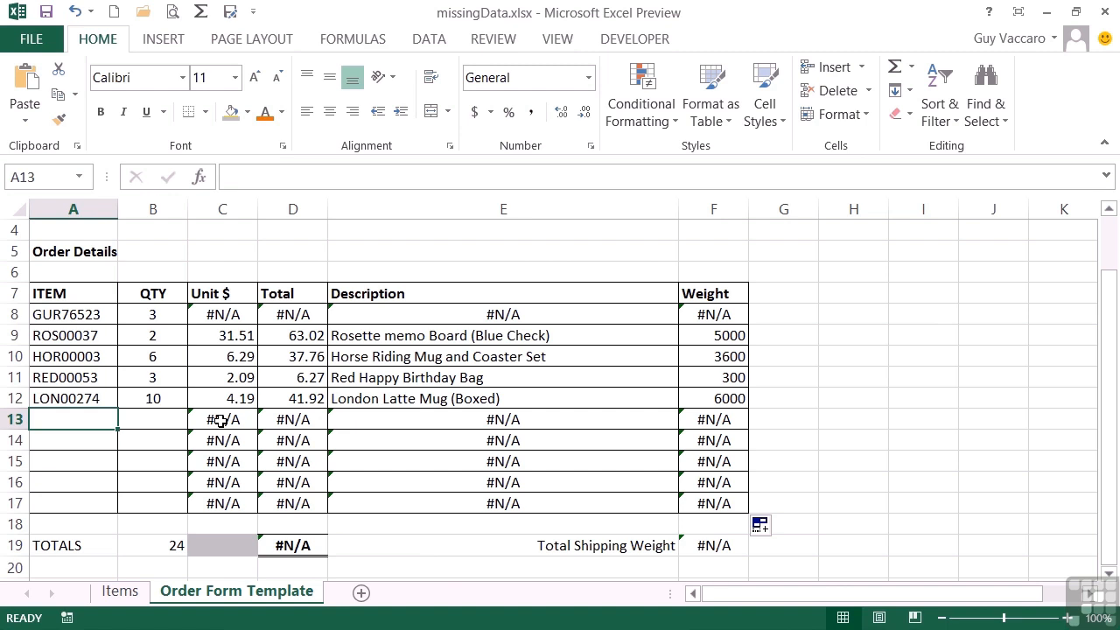
# Step: In C8, wrap the VLOOKUP in an ISNA test as the logical test of an IF, copying VLOOKUP(A8,STOCK,3,FALSE) for reuse
pyautogui.click(232, 317)
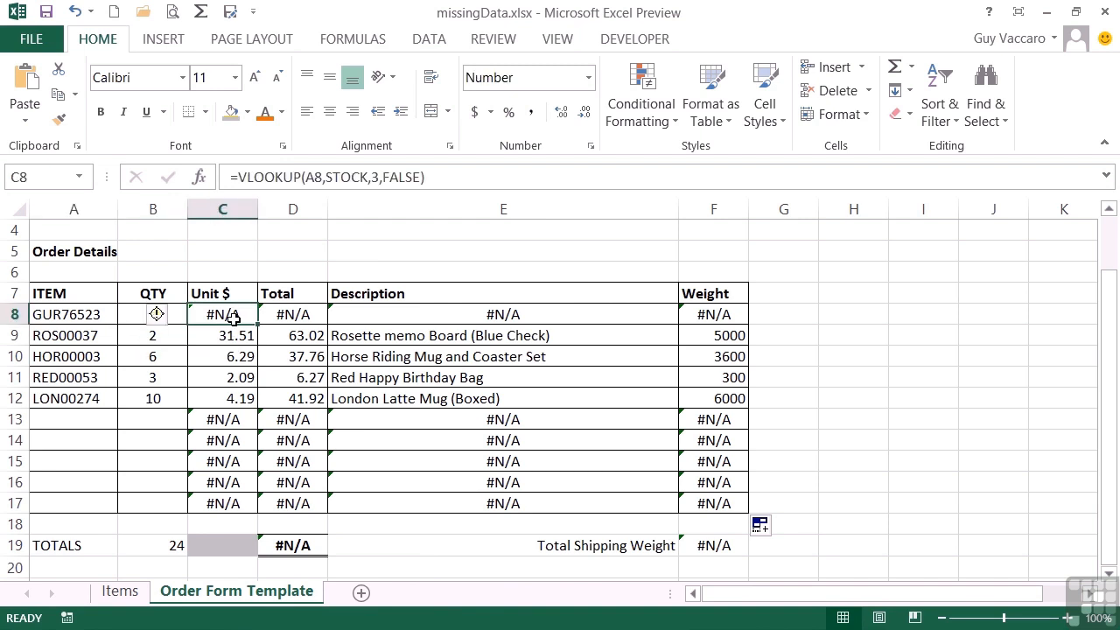
pyautogui.click(238, 177)
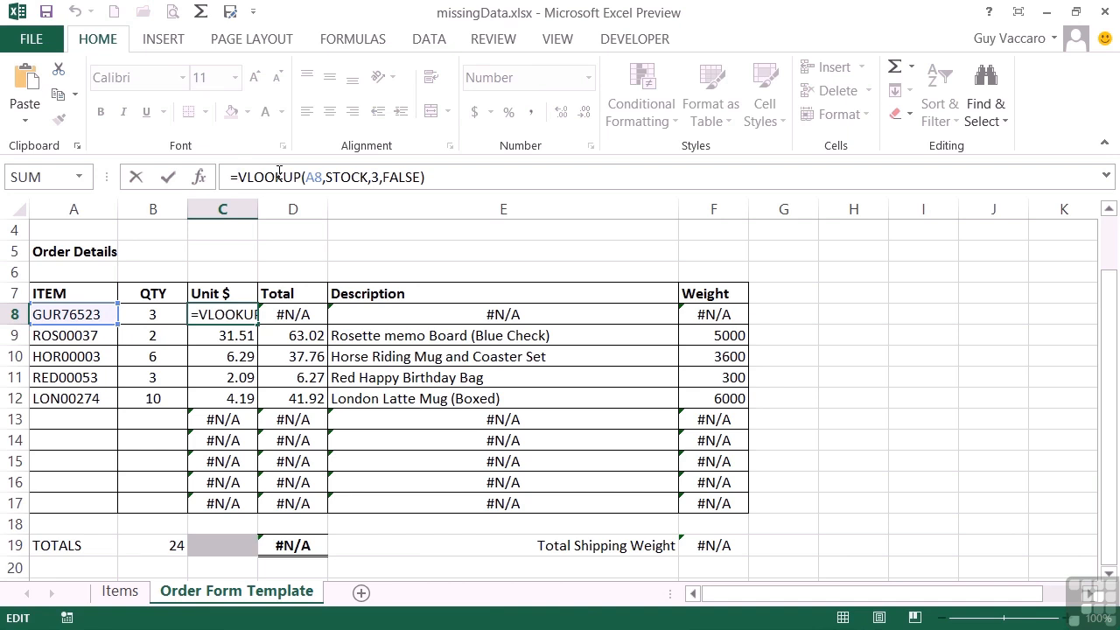
pyautogui.write('if')
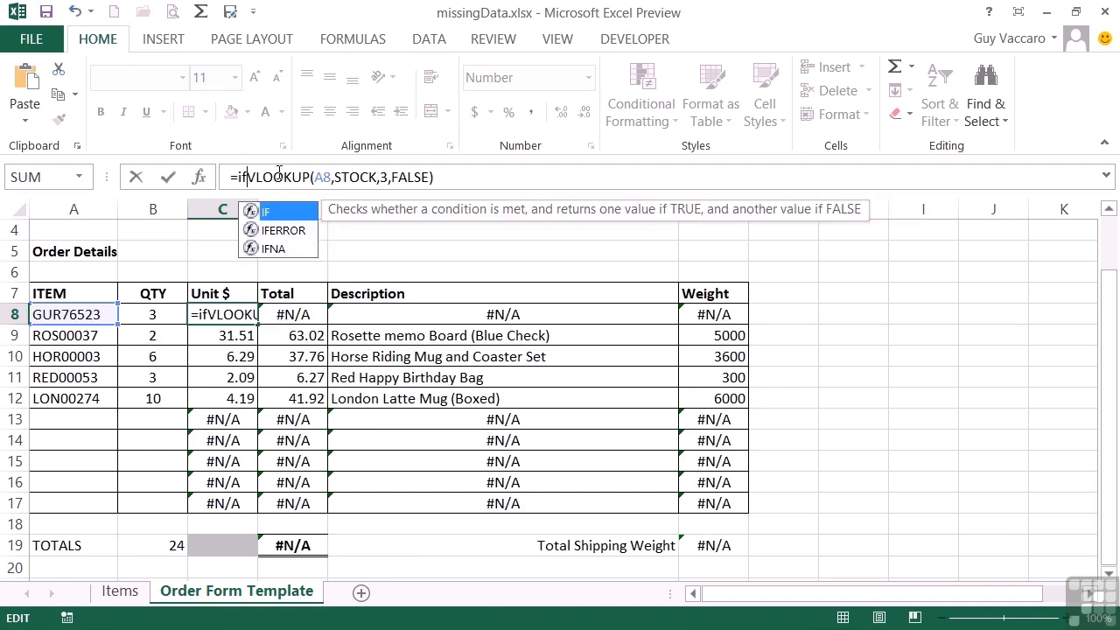
pyautogui.write('(')
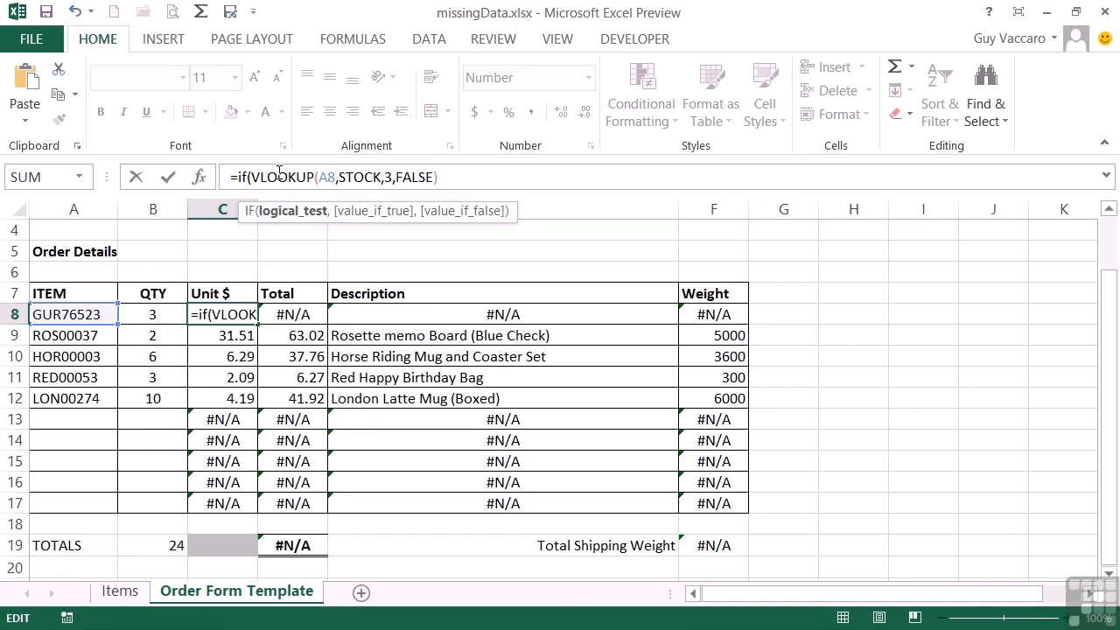
pyautogui.write('isna(')
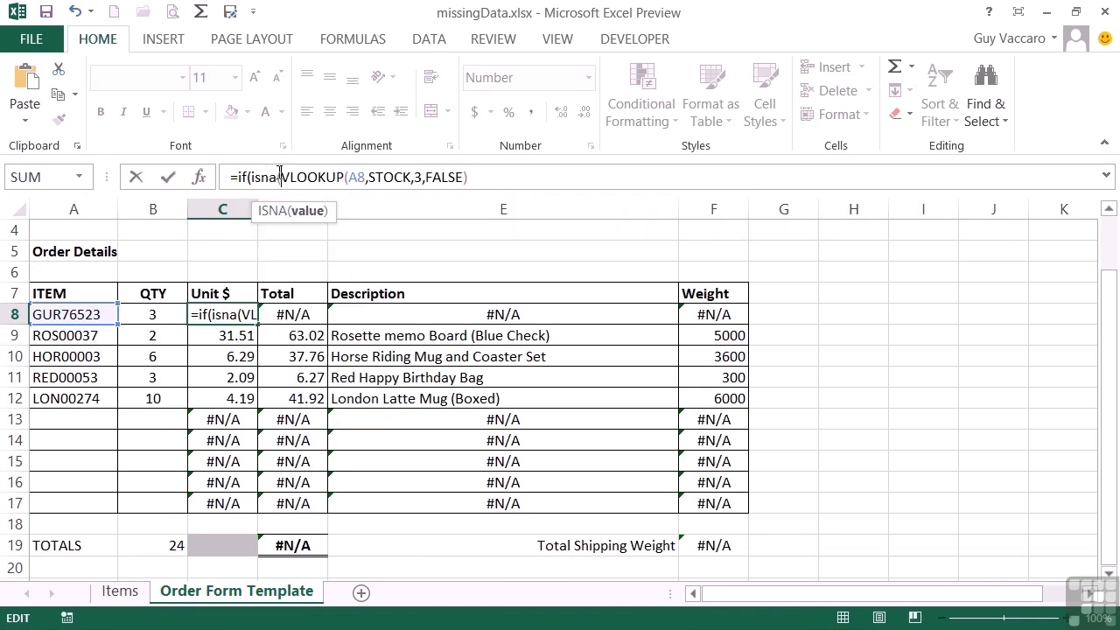
pyautogui.keyDown('shift'); pyautogui.click(483, 178); pyautogui.keyUp('shift')
pyautogui.hotkey('ctrl', 'c')
pyautogui.click(483, 179)
pyautogui.write(')')
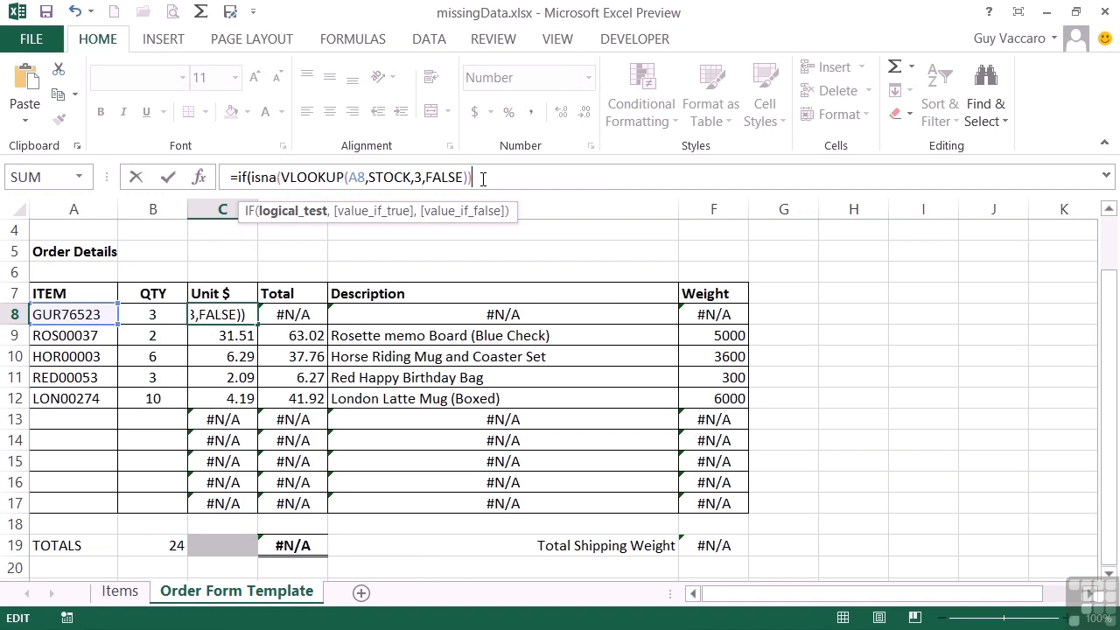
# Step: Complete the IF in C8 with 0 as the true value and the copied VLOOKUP(A8,STOCK,3,FALSE) as the false value
pyautogui.write(',')
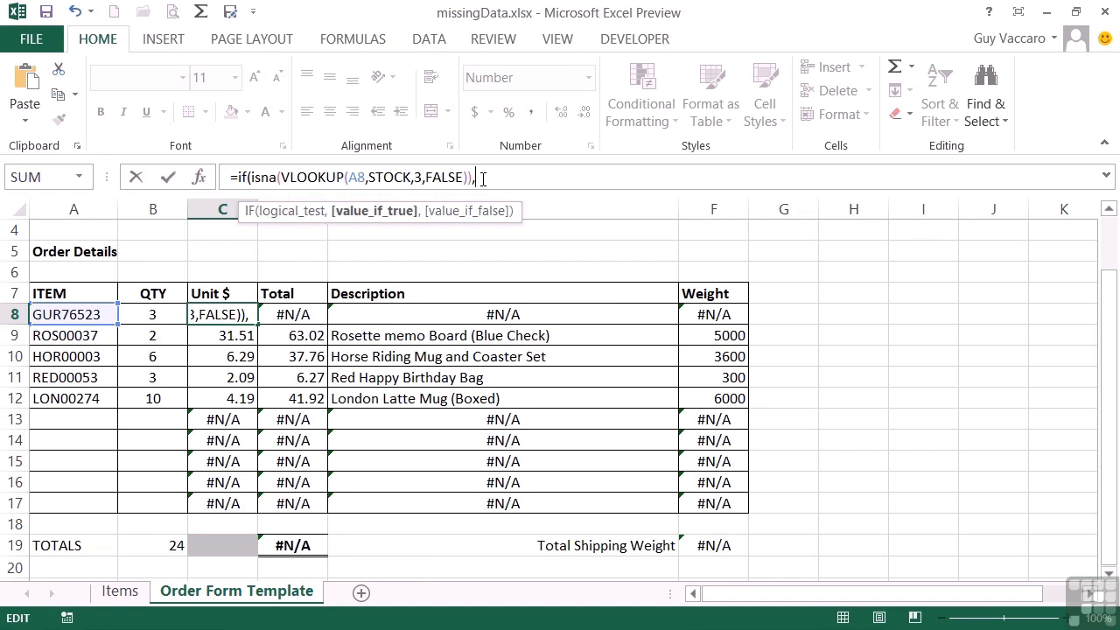
pyautogui.write('0,')
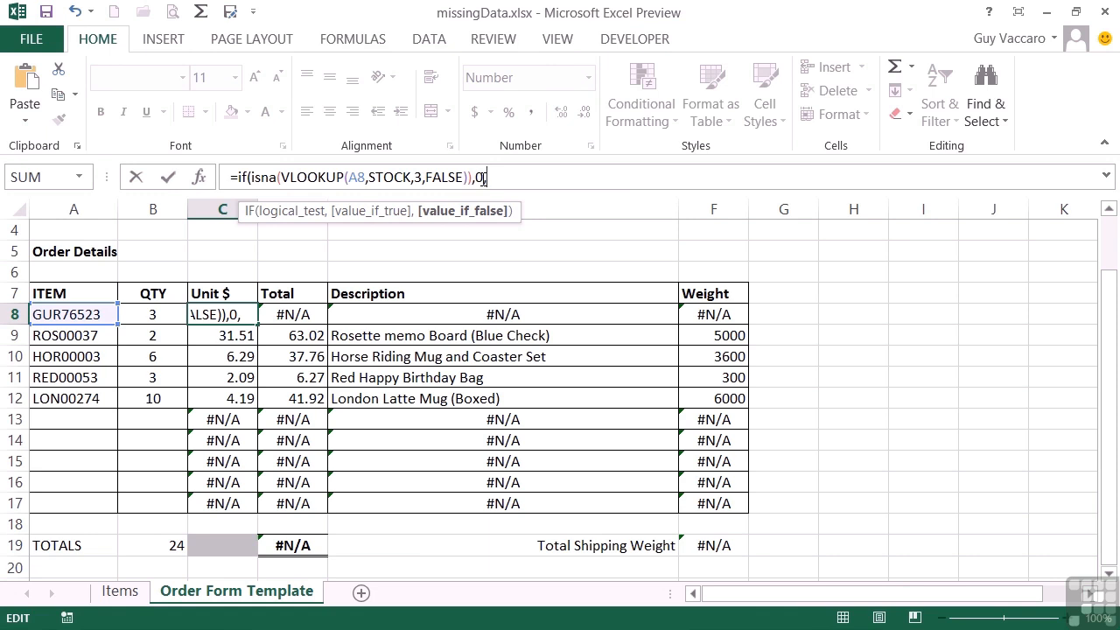
pyautogui.hotkey('ctrl', 'v')
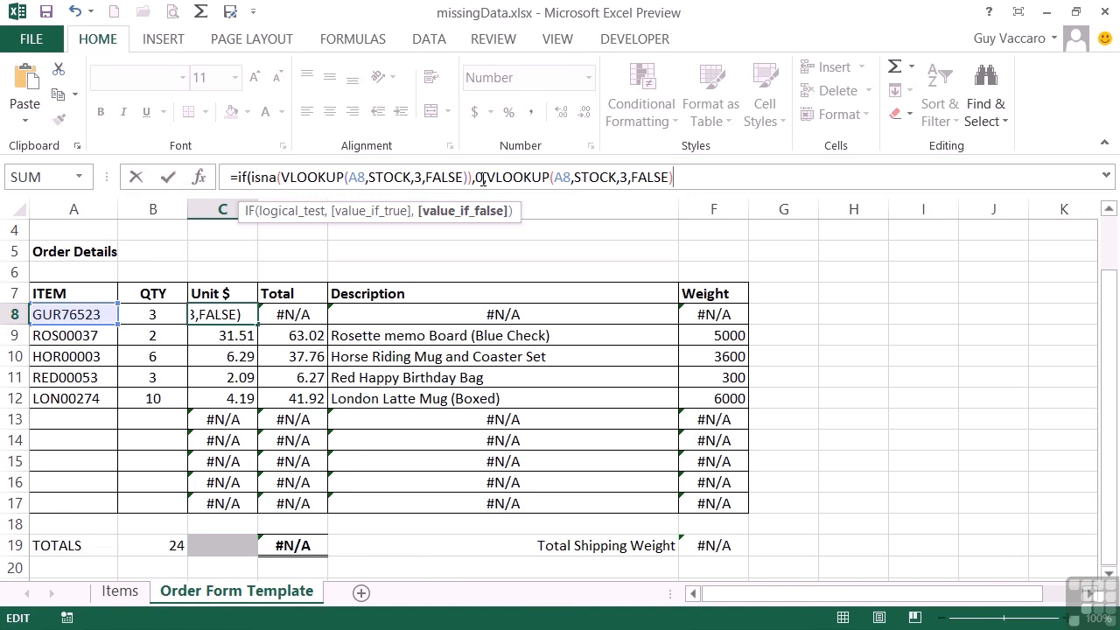
pyautogui.write(')')
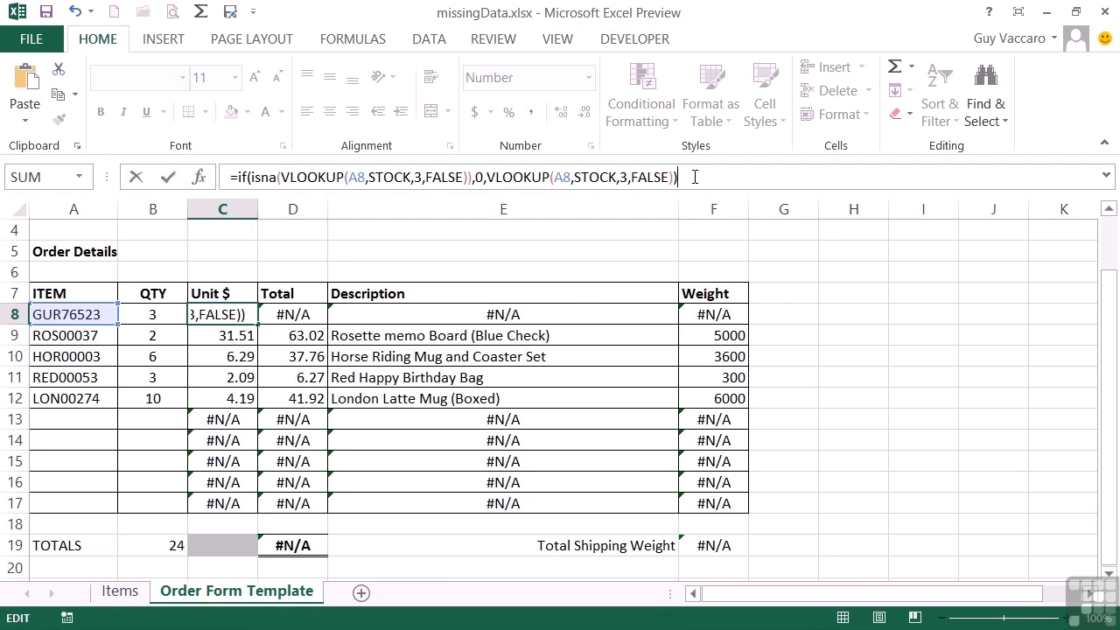
pyautogui.press('Return')
# Step: Fill the C8 formula down to C17 and check the copied formulas in C9:C12
pyautogui.press('Up')
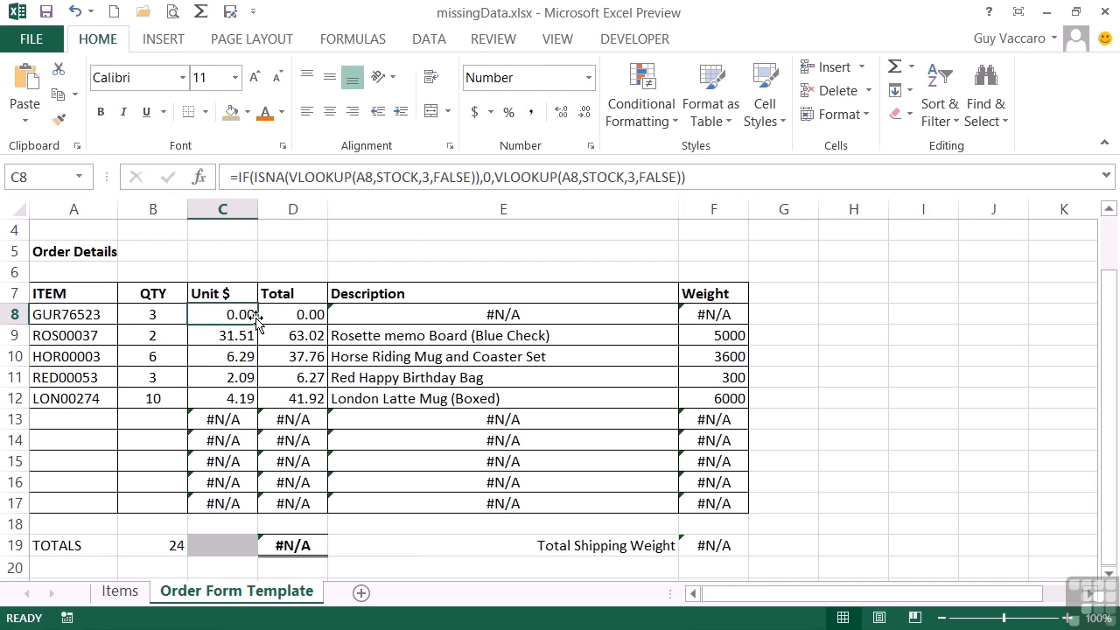
pyautogui.moveTo(257, 324); pyautogui.dragTo(249, 513)
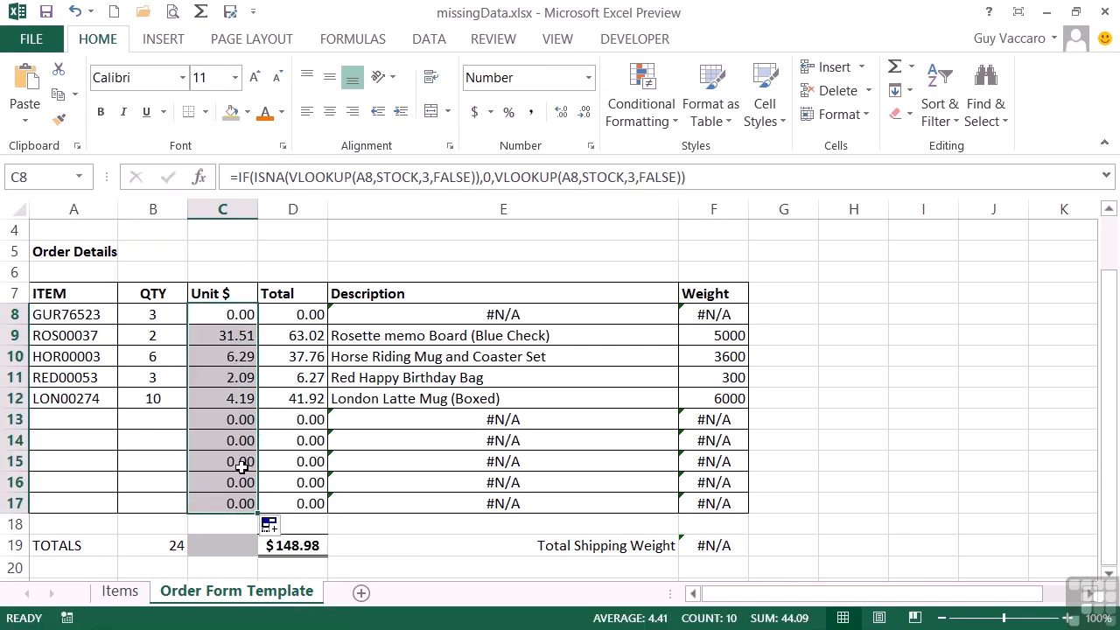
pyautogui.click(230, 340)
pyautogui.click(231, 356)
pyautogui.click(231, 377)
pyautogui.click(231, 398)
pyautogui.click(231, 336)
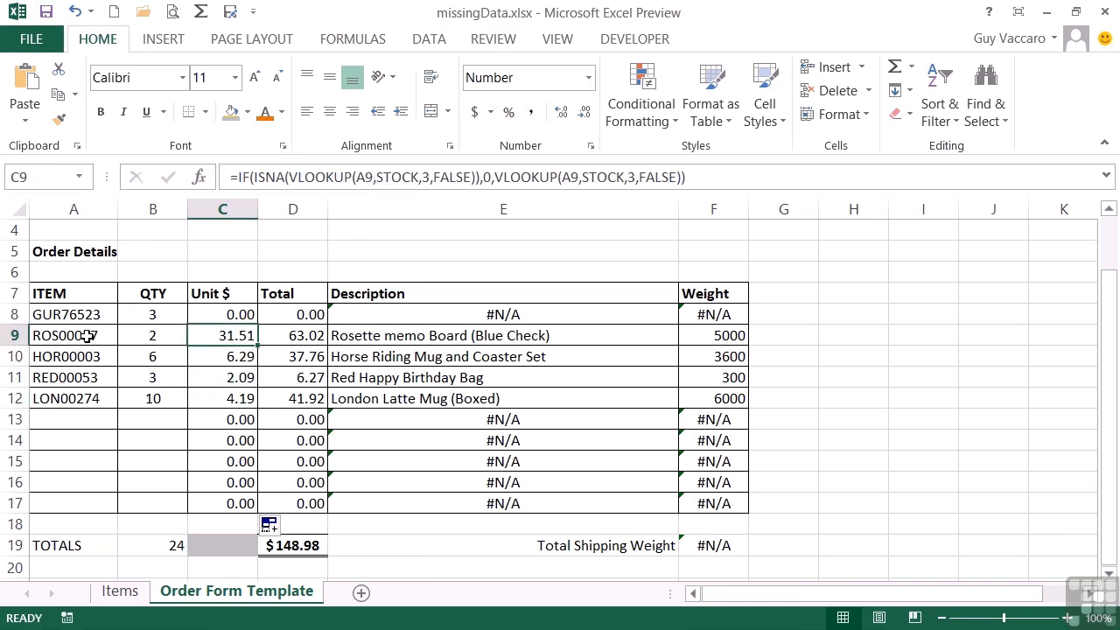
# Step: Compare the item code and unit price in row 9, and the Unit $ and Total formulas in row 8
pyautogui.click(92, 336)
pyautogui.click(246, 333)
pyautogui.click(289, 314)
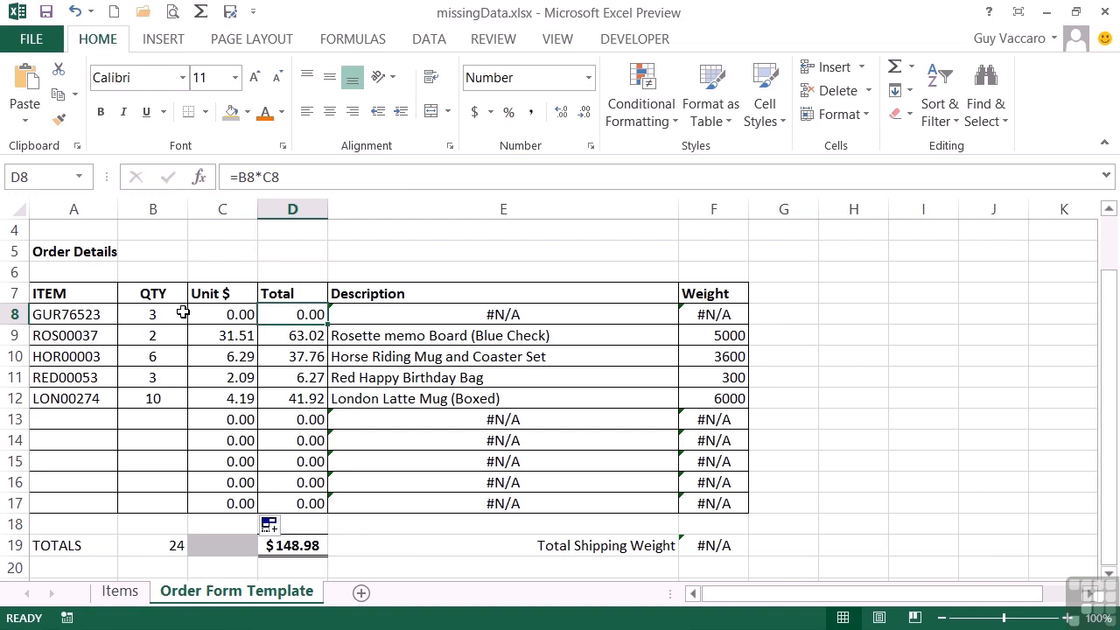
pyautogui.click(230, 315)
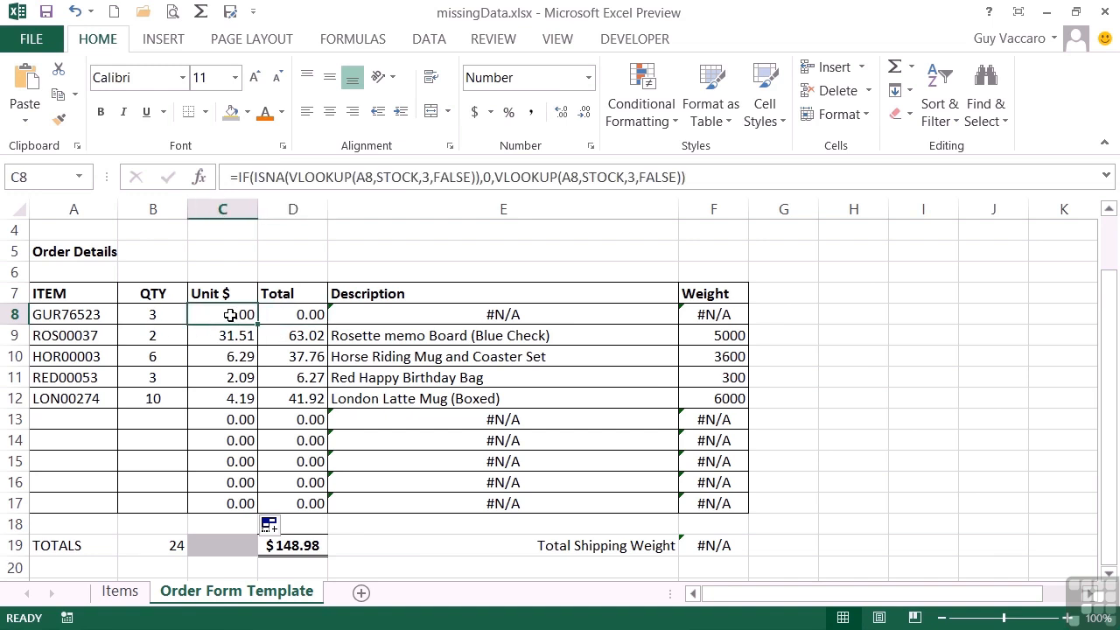
pyautogui.click(306, 317)
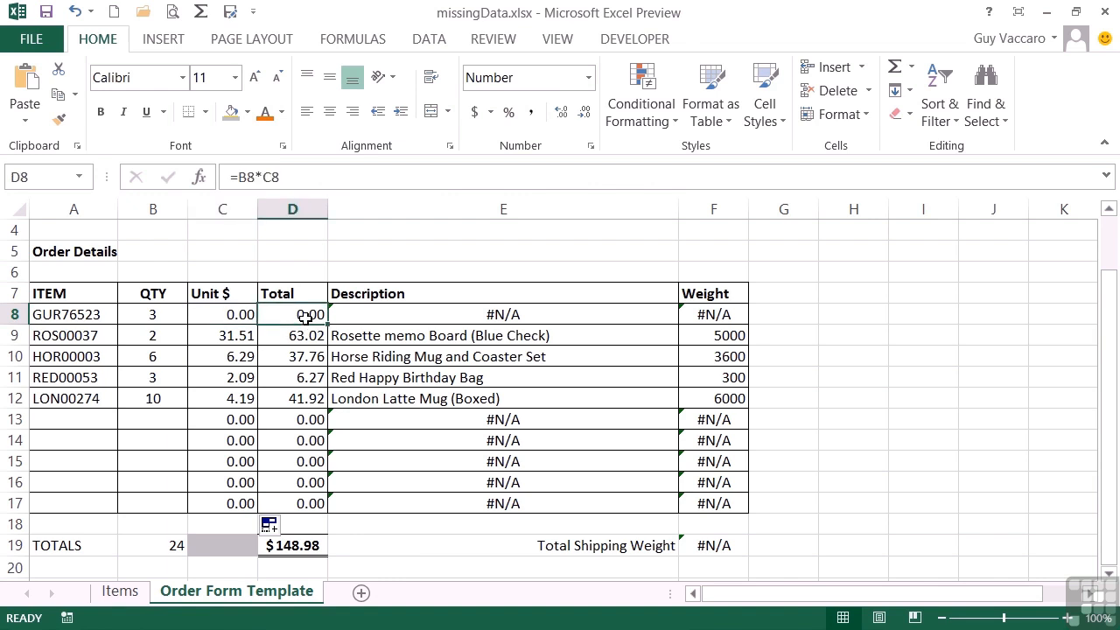
# Step: In E8, wrap the VLOOKUP in an ISNA test as the logical test of an IF, copying VLOOKUP(A8,STOCK,2,FALSE) for reuse
pyautogui.click(470, 317)
pyautogui.click(306, 182)
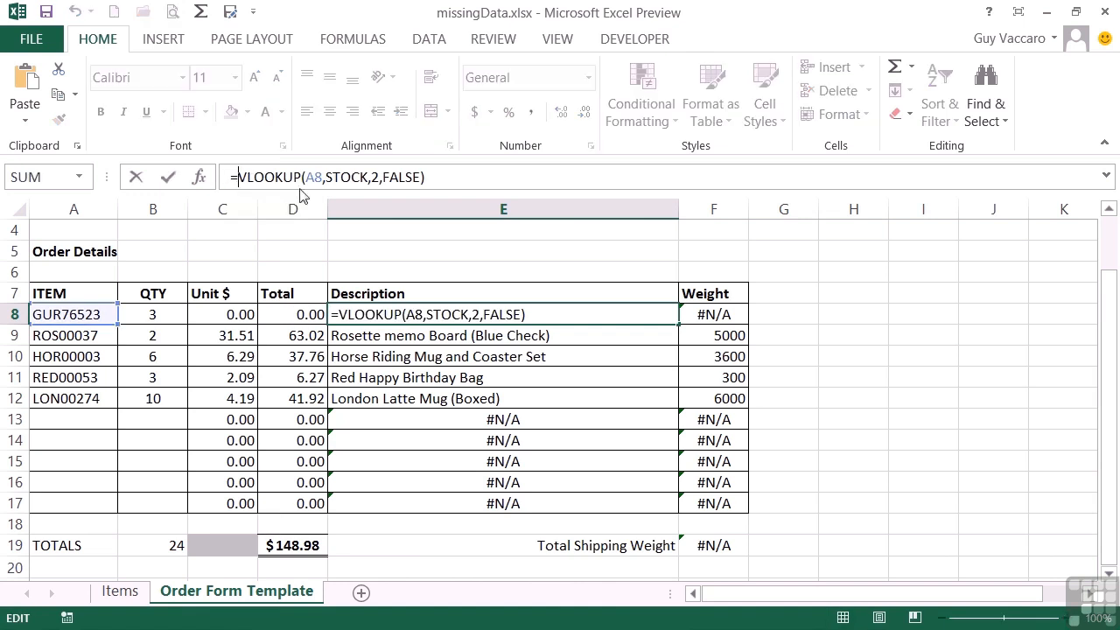
pyautogui.write('if(')
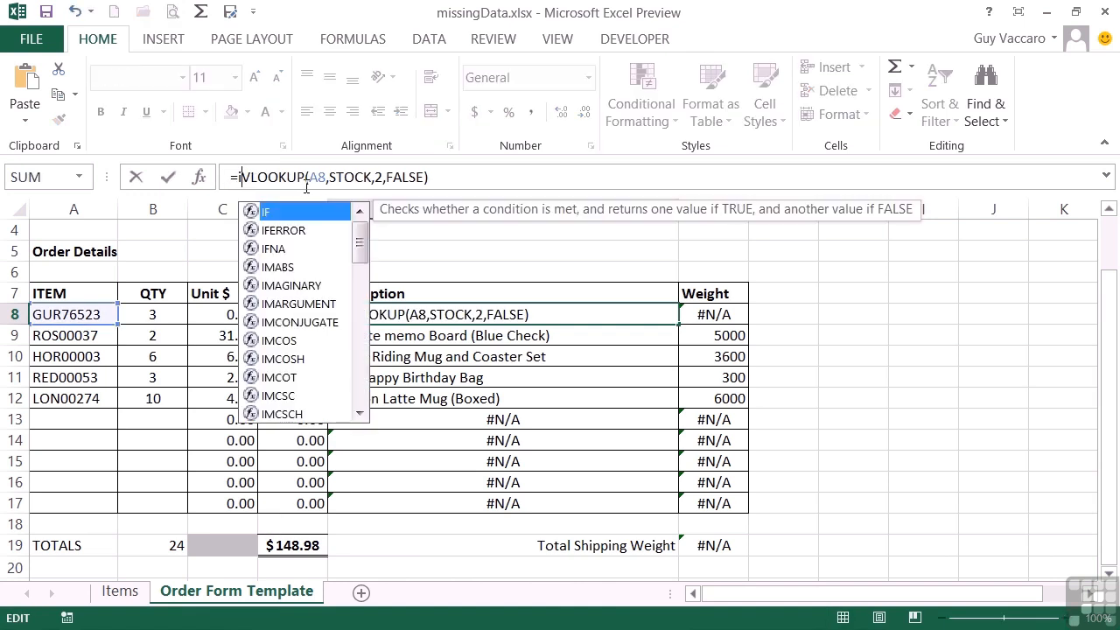
pyautogui.write('isna(')
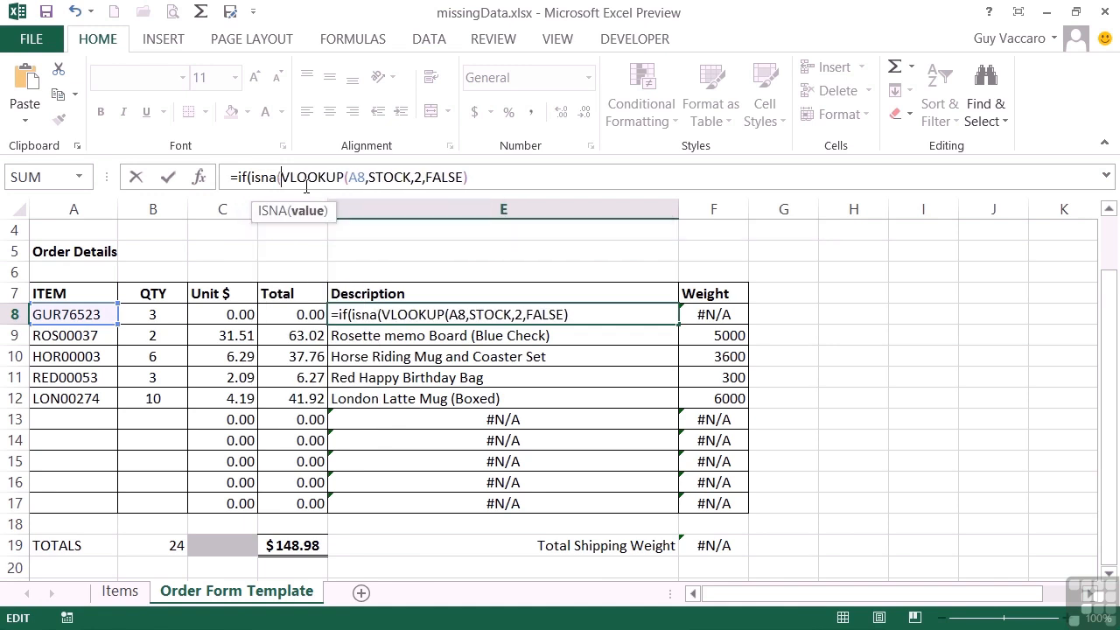
pyautogui.keyDown('shift'); pyautogui.click(480, 176); pyautogui.keyUp('shift')
pyautogui.hotkey('ctrl', 'c')
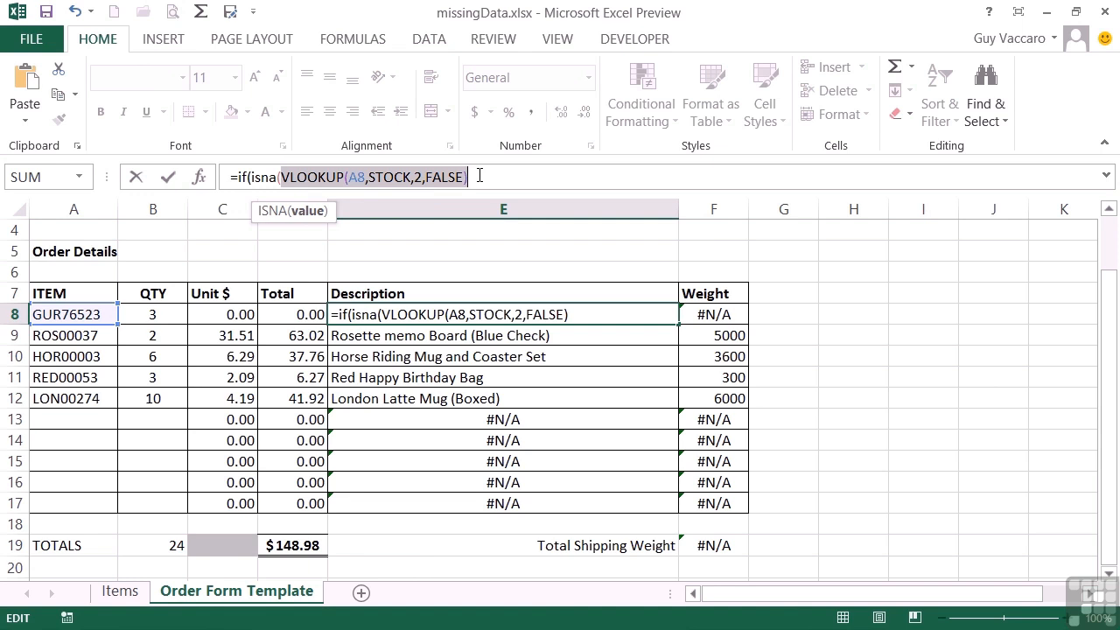
pyautogui.click(480, 176)
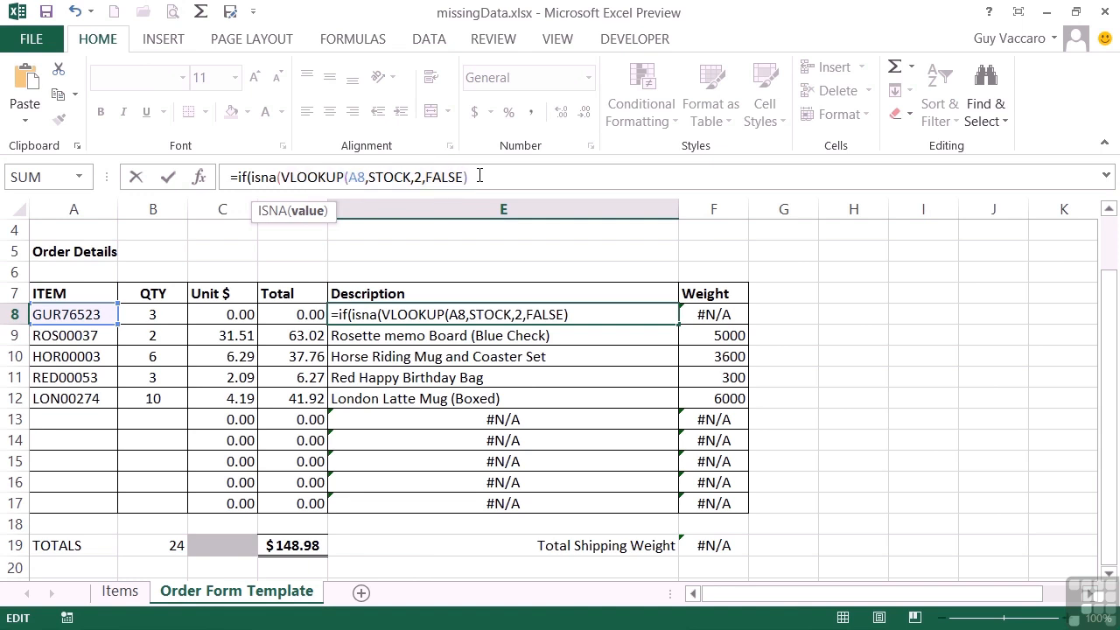
pyautogui.write(')')
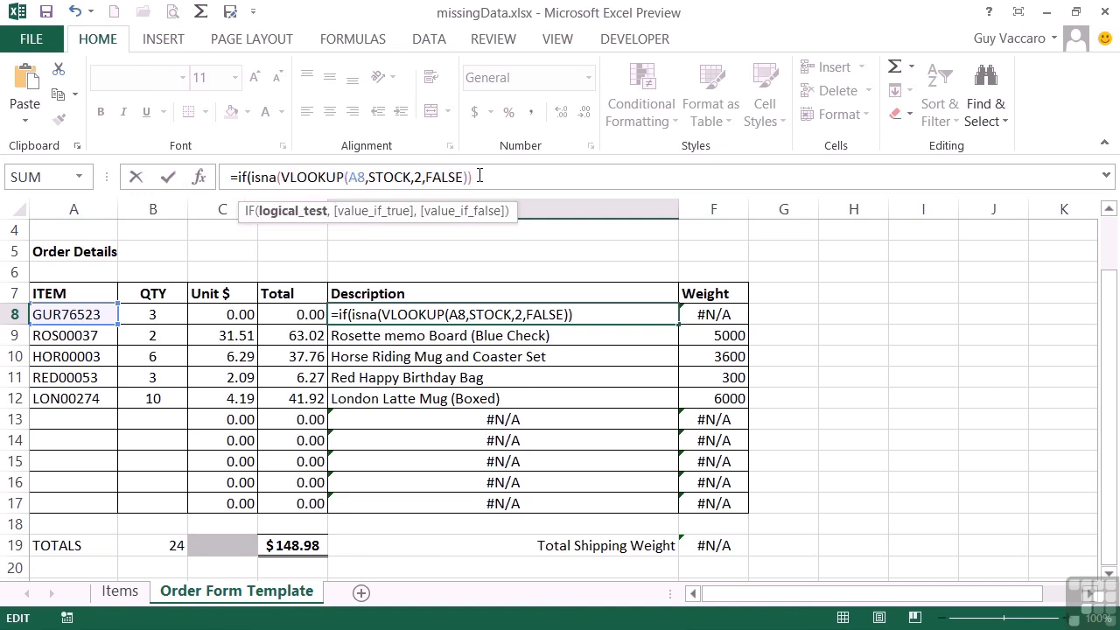
# Step: Complete the IF in E8 with an empty string "" as the true value and the copied VLOOKUP(A8,STOCK,2,FALSE) as the false value
pyautogui.write(',')
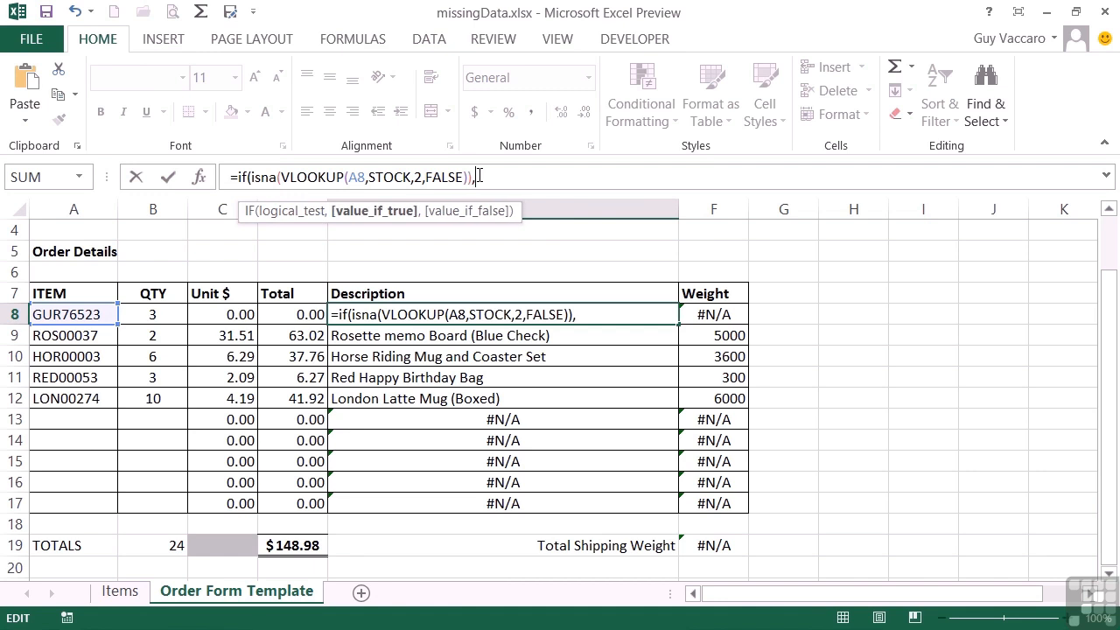
pyautogui.write('"",')
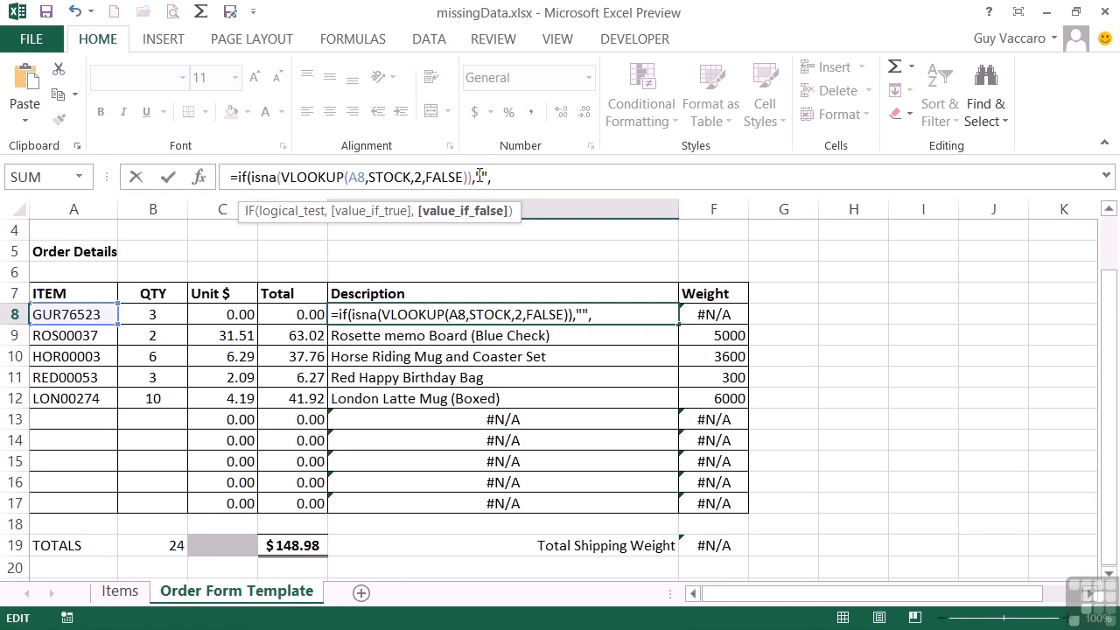
pyautogui.hotkey('ctrl', 'v')
pyautogui.write(')')
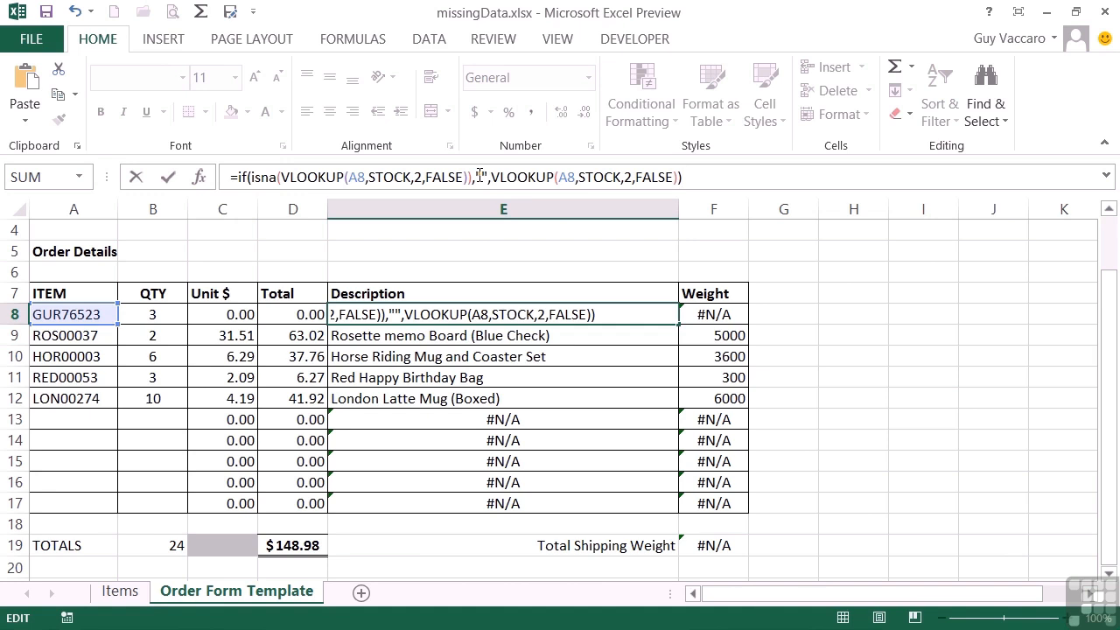
pyautogui.press('Return')
# Step: Fill the E8 formula down to E17 and check the copied formulas in E13:E15 and E9
pyautogui.press('Up')
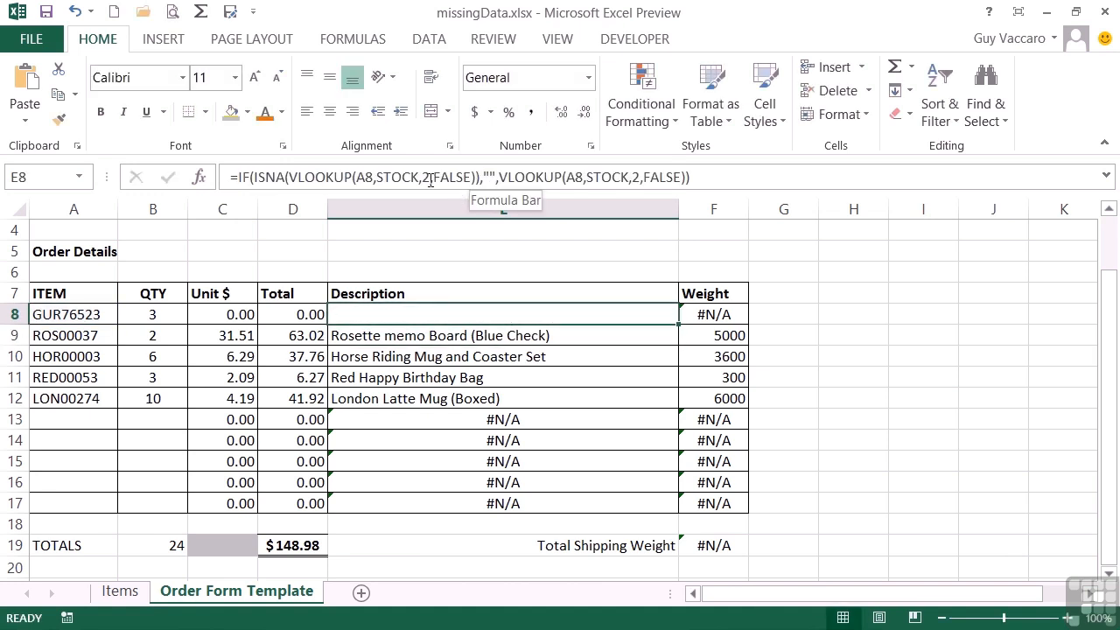
pyautogui.moveTo(677, 325); pyautogui.dragTo(670, 502)
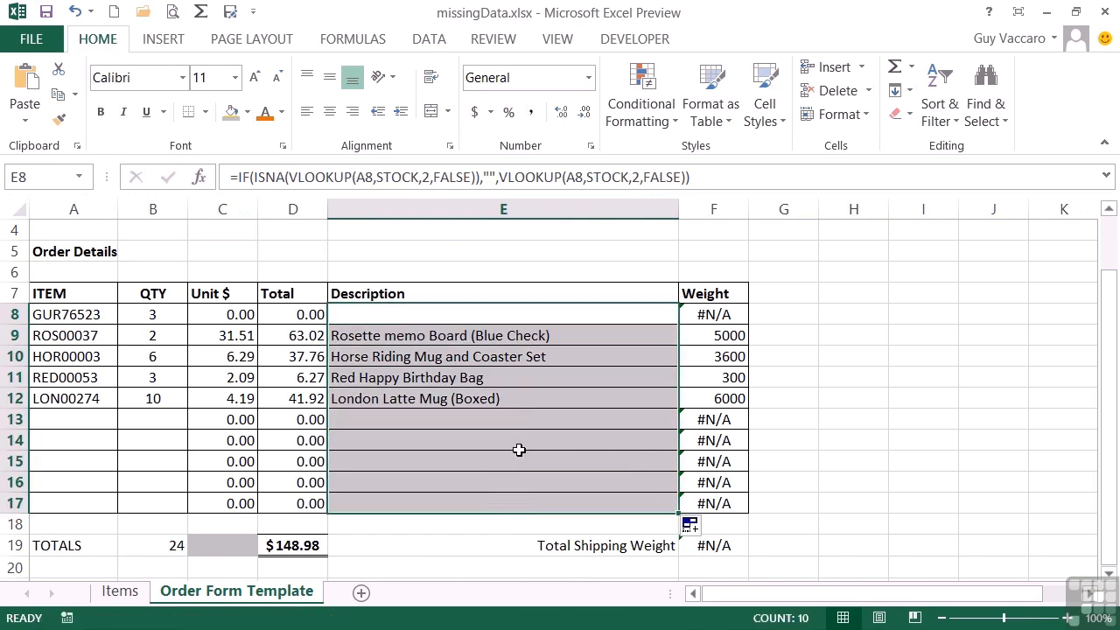
pyautogui.click(458, 423)
pyautogui.click(457, 439)
pyautogui.click(456, 464)
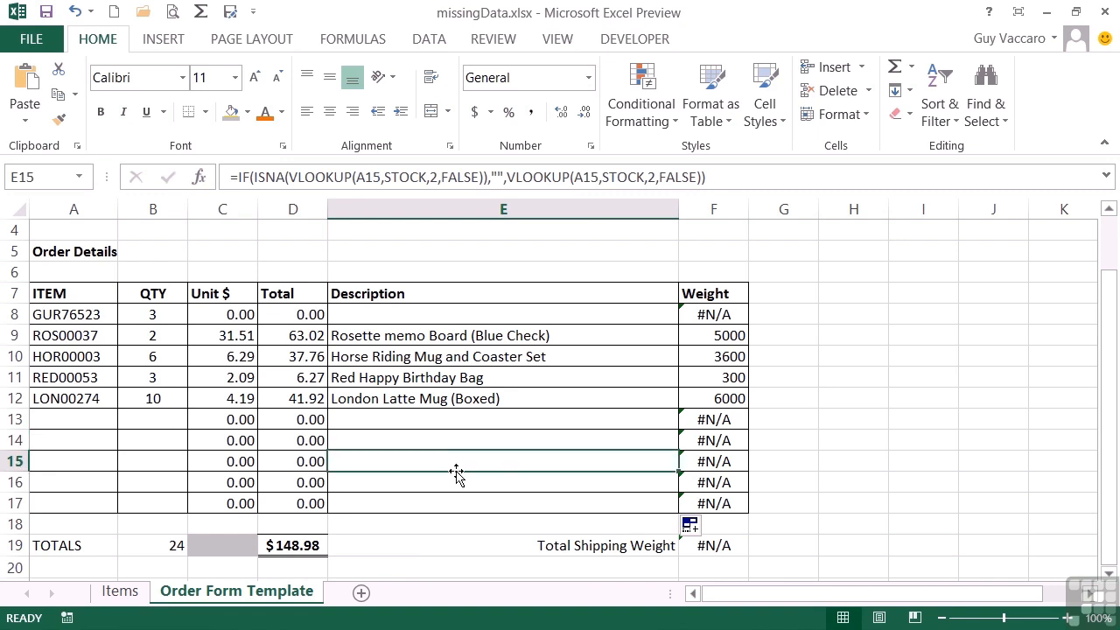
pyautogui.click(398, 338)
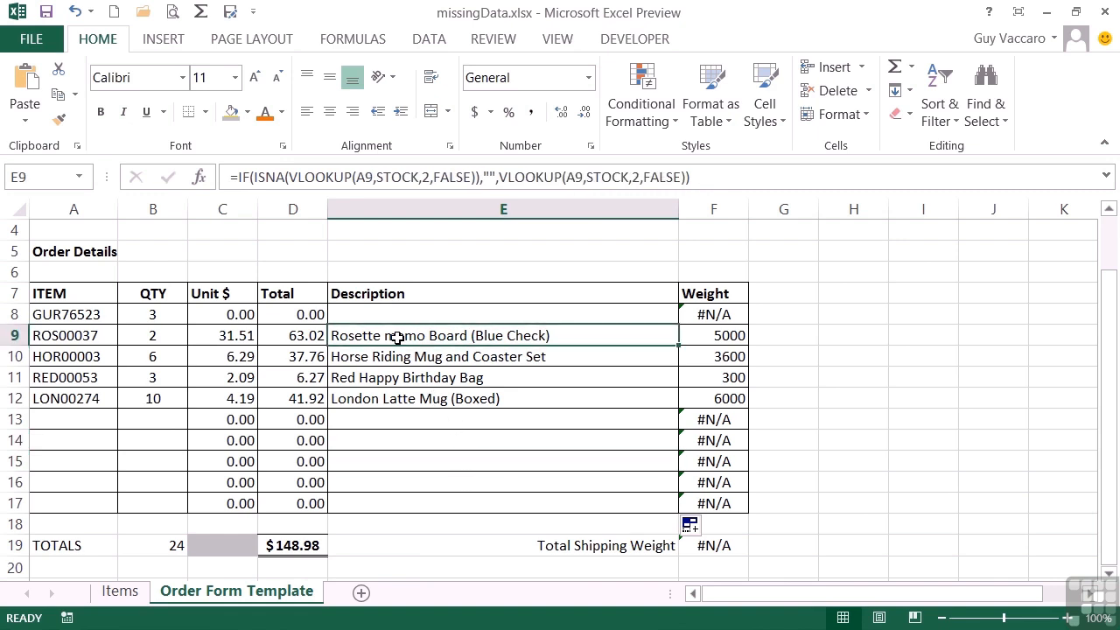
# Step: In F8, wrap VLOOKUP(A8,STOCK,6,FALSE) in an ISNA test as the logical test of an IF, keeping *B8 outside the test
pyautogui.click(705, 317)
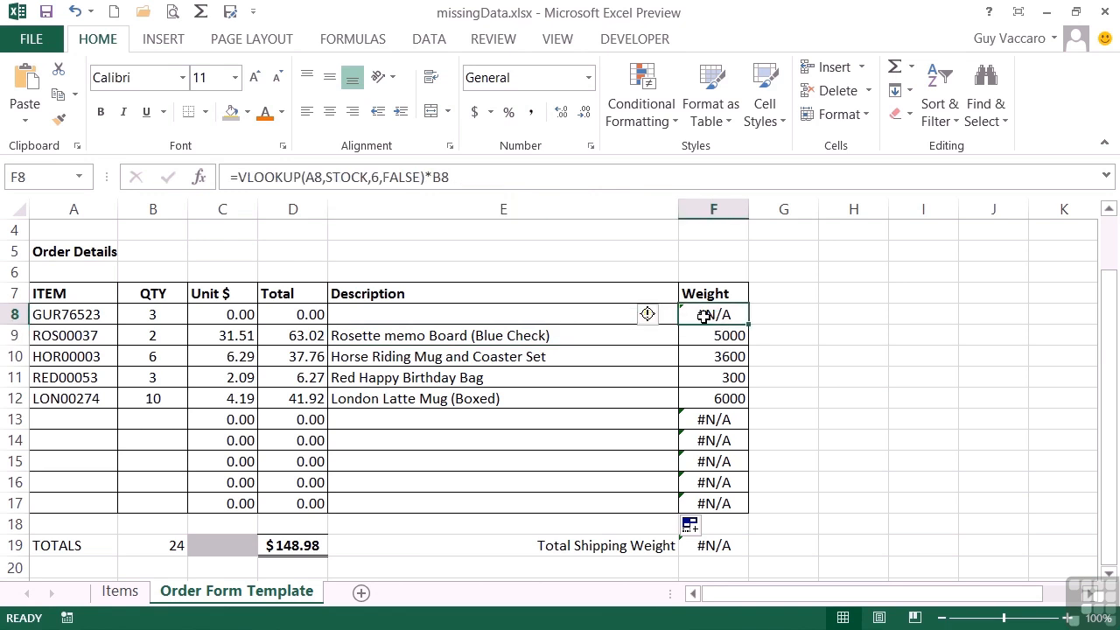
pyautogui.click(242, 176)
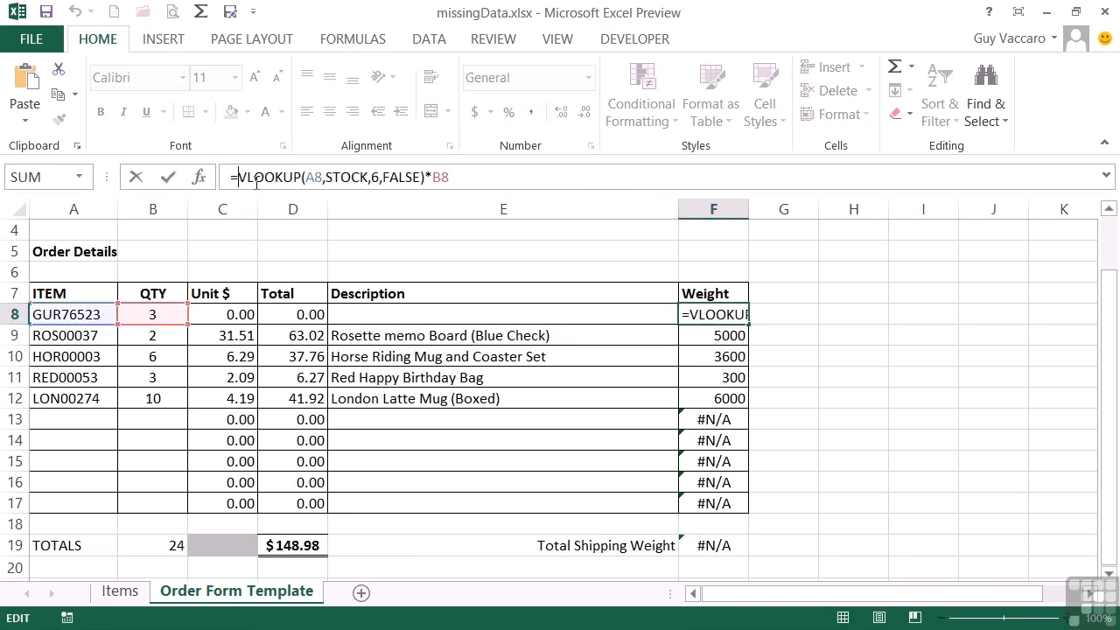
pyautogui.write('(')
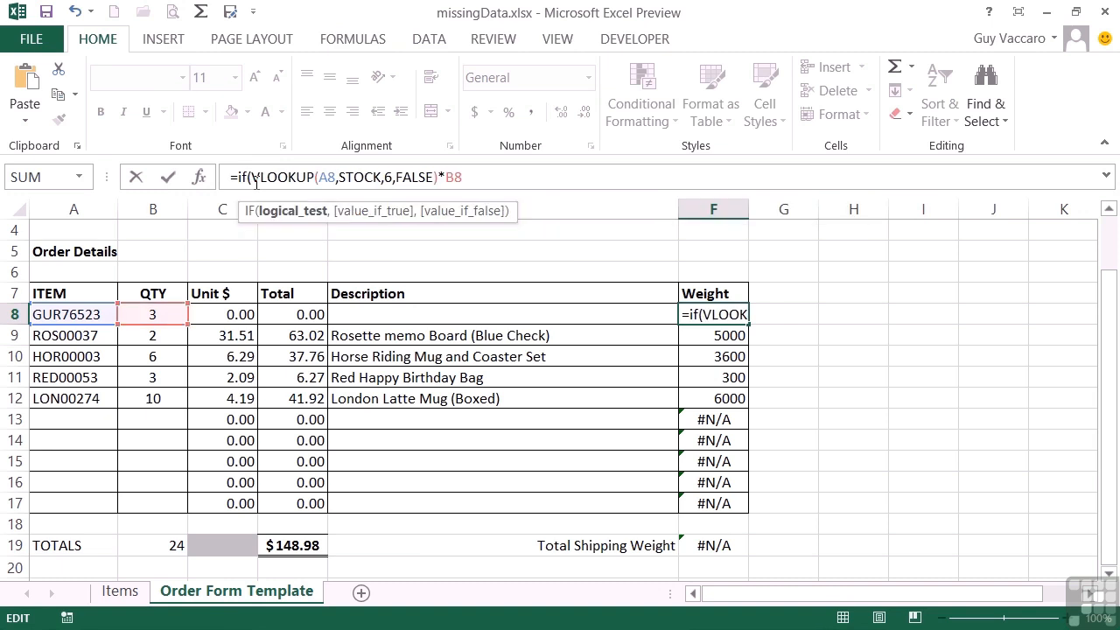
pyautogui.write('isna(')
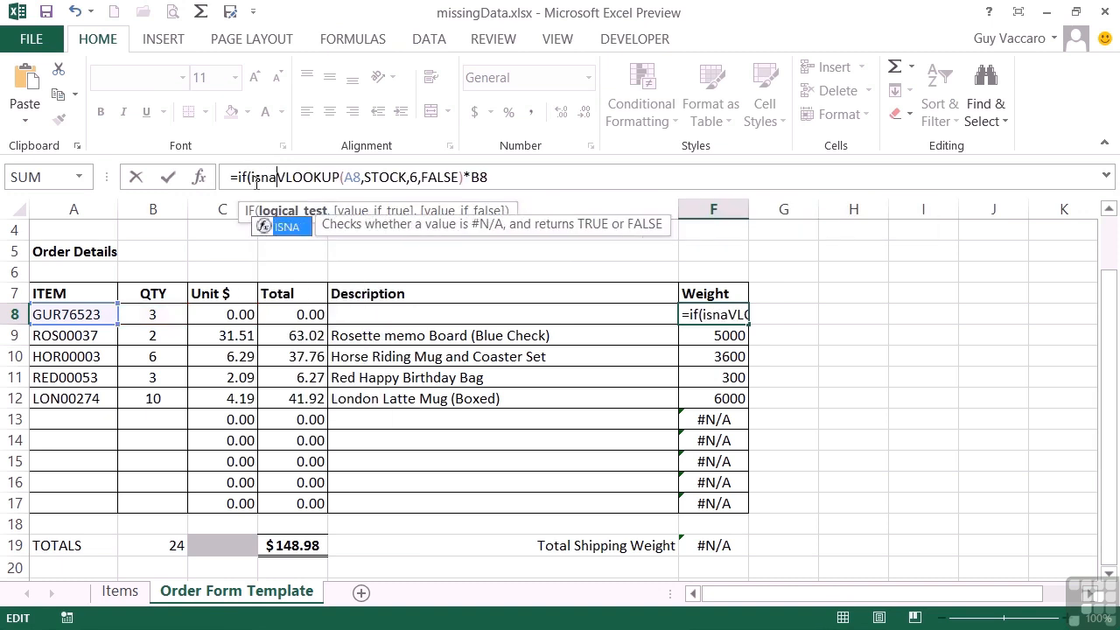
pyautogui.click(468, 177)
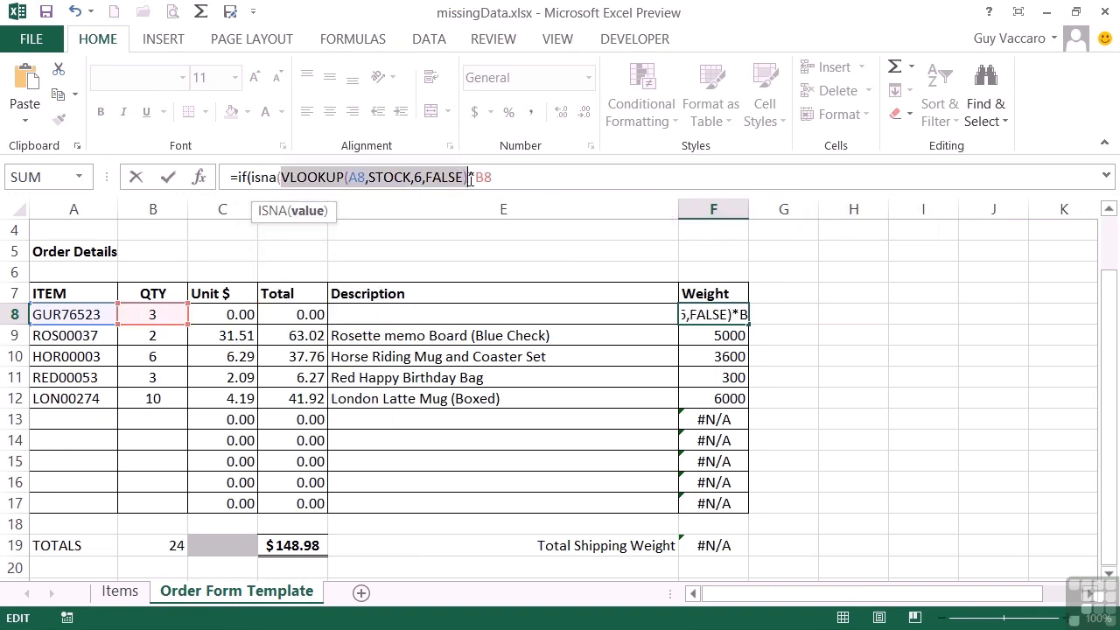
pyautogui.write('),')
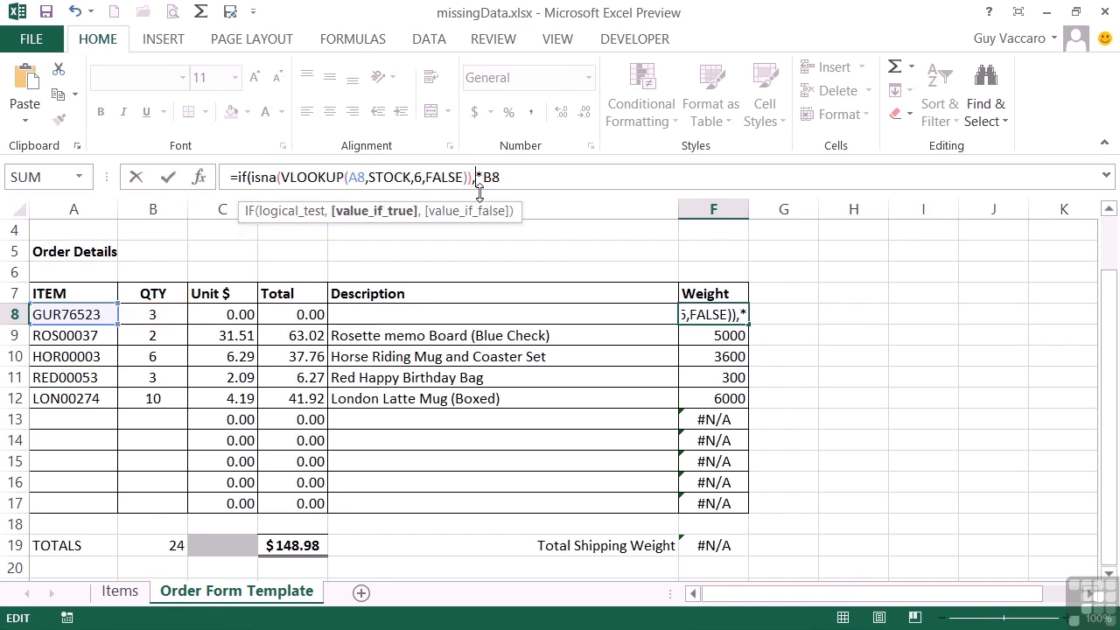
# Step: Complete the IF in F8 with 0 as the true value and VLOOKUP(A8,STOCK,6,FALSE) as the false value, closed before *B8
pyautogui.write('0,')
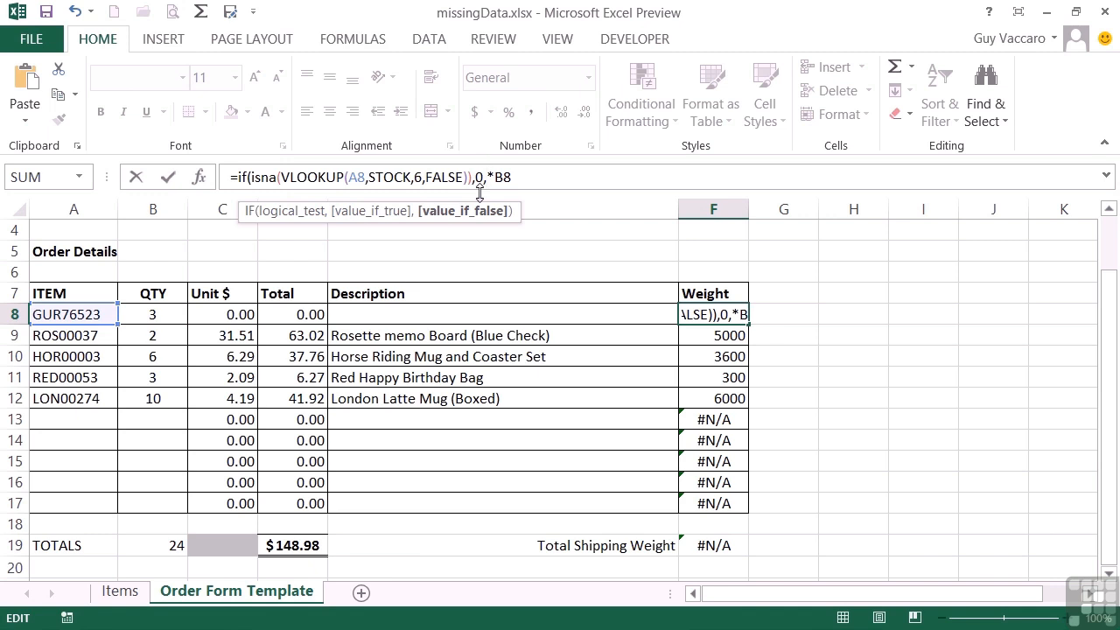
pyautogui.write('VLOOKUP(A8,STOCK,6,FALSE)')
pyautogui.write(')')
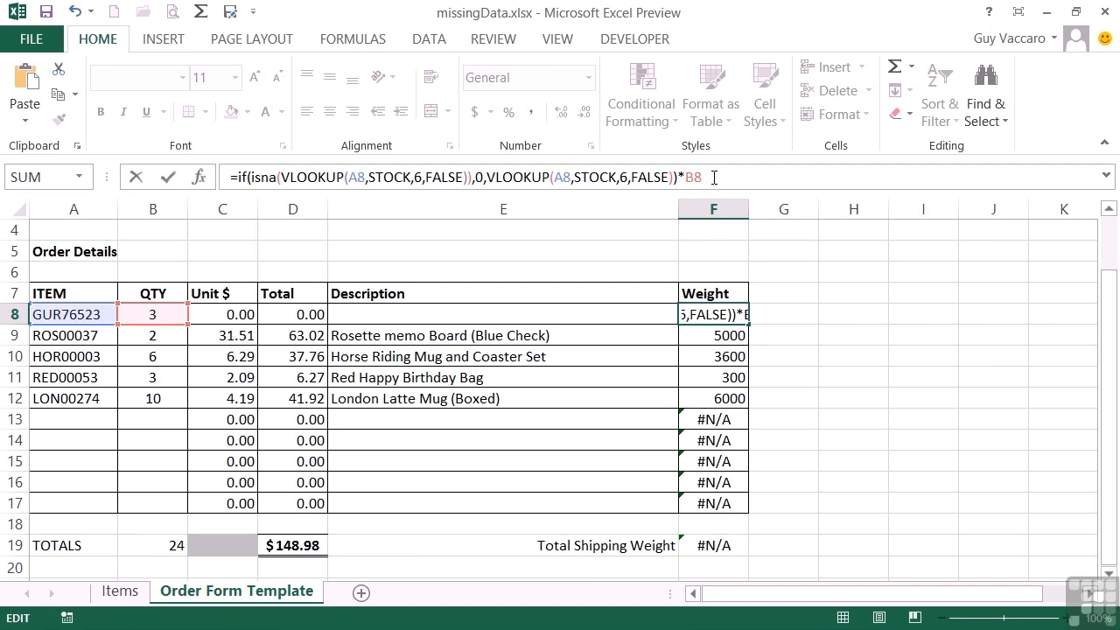
pyautogui.press('Return')
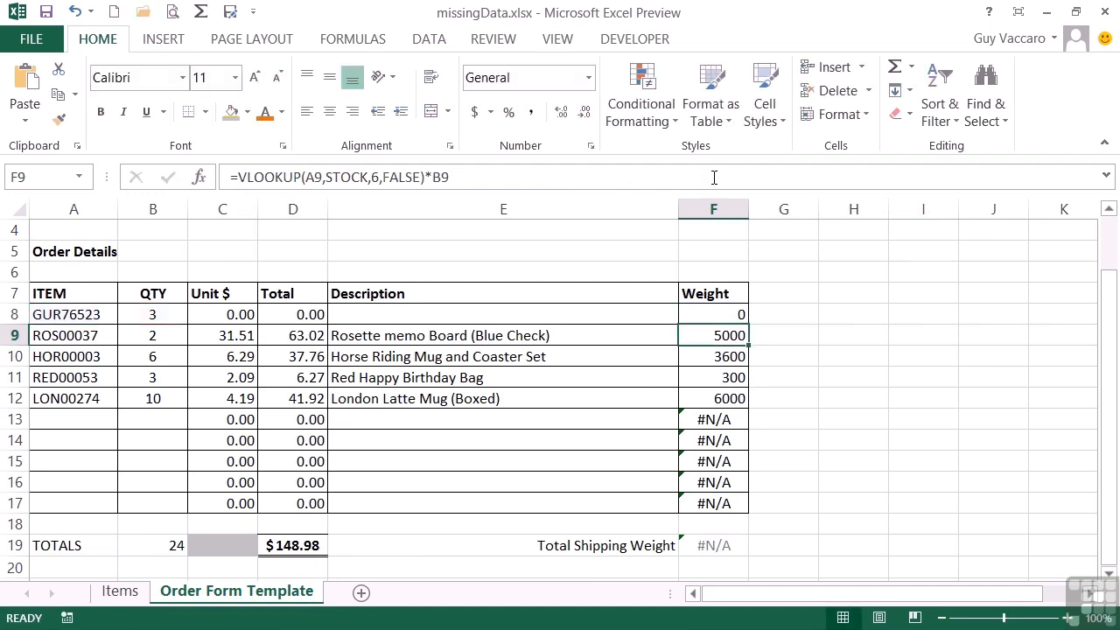
# Step: Fill the F8 formula down to F17 and check the copied formulas in F9 and F13:F16 and the shipping weight sum in F19
pyautogui.press('Up')
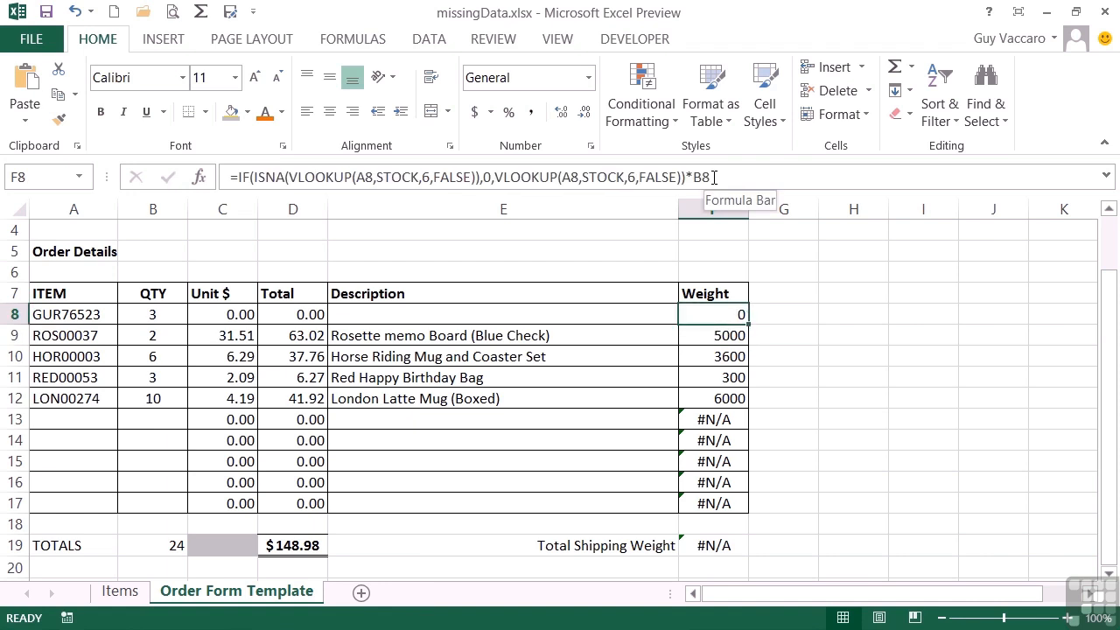
pyautogui.moveTo(749, 337); pyautogui.dragTo(742, 507)
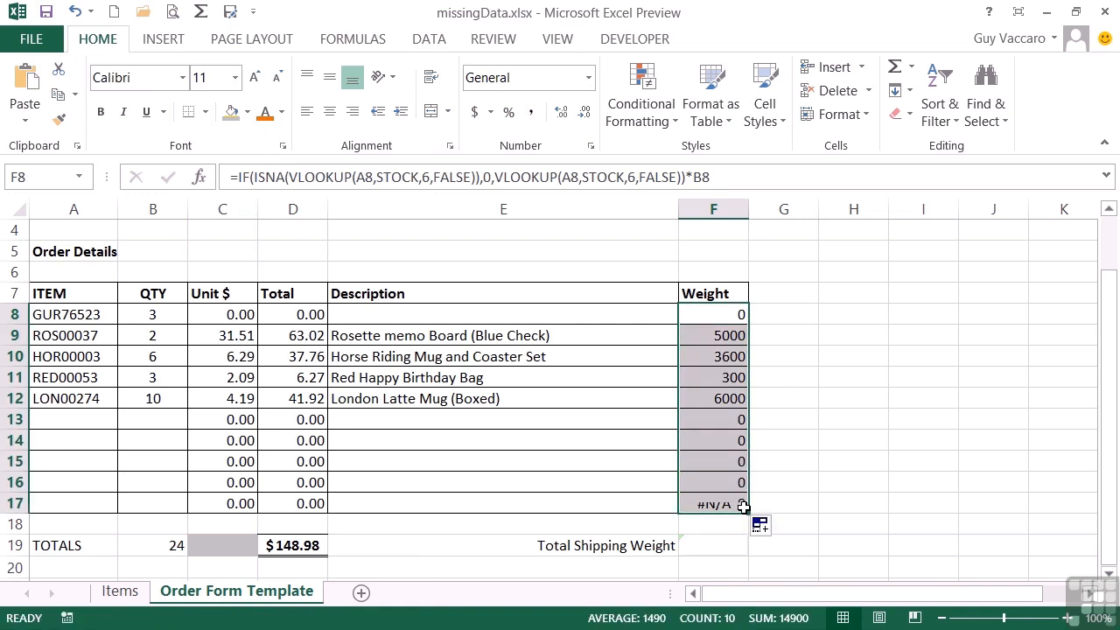
pyautogui.click(702, 339)
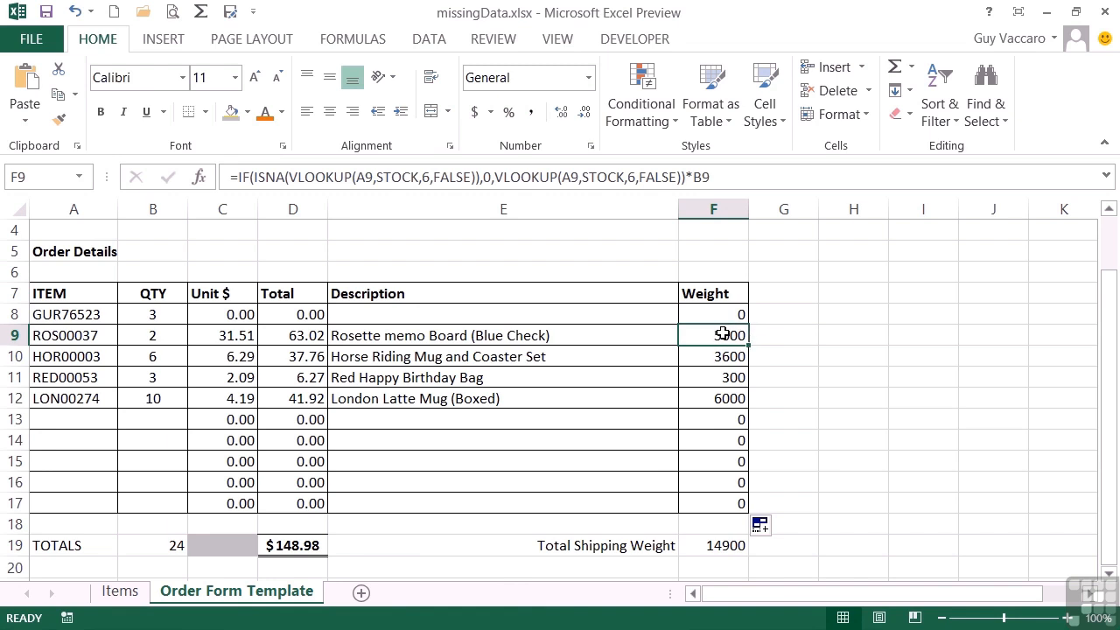
pyautogui.click(726, 417)
pyautogui.click(728, 441)
pyautogui.click(729, 461)
pyautogui.click(725, 481)
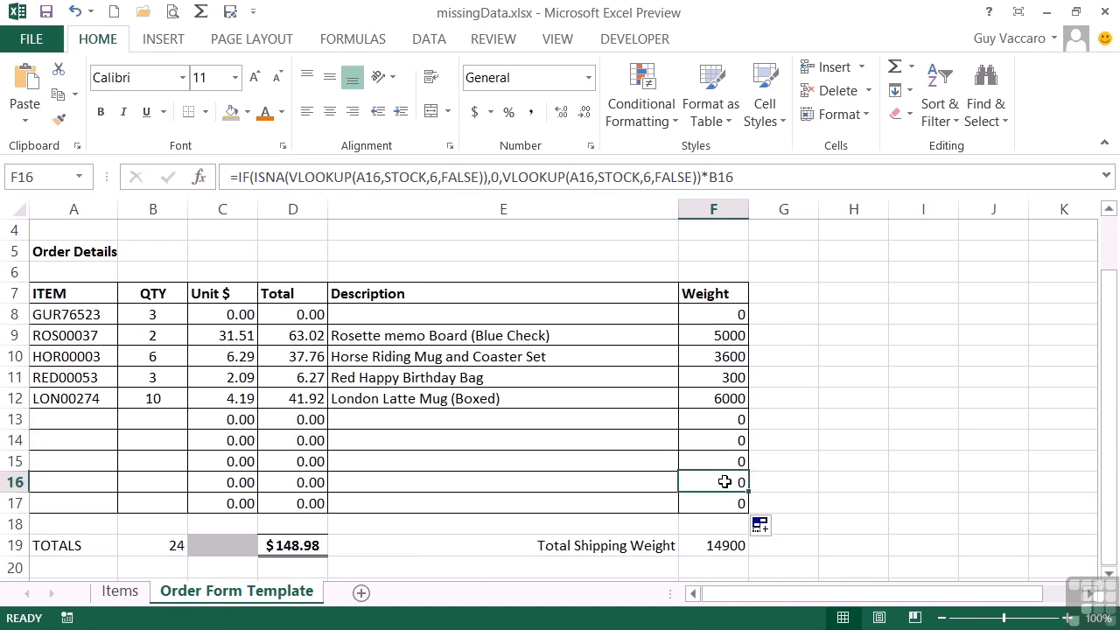
pyautogui.click(715, 544)
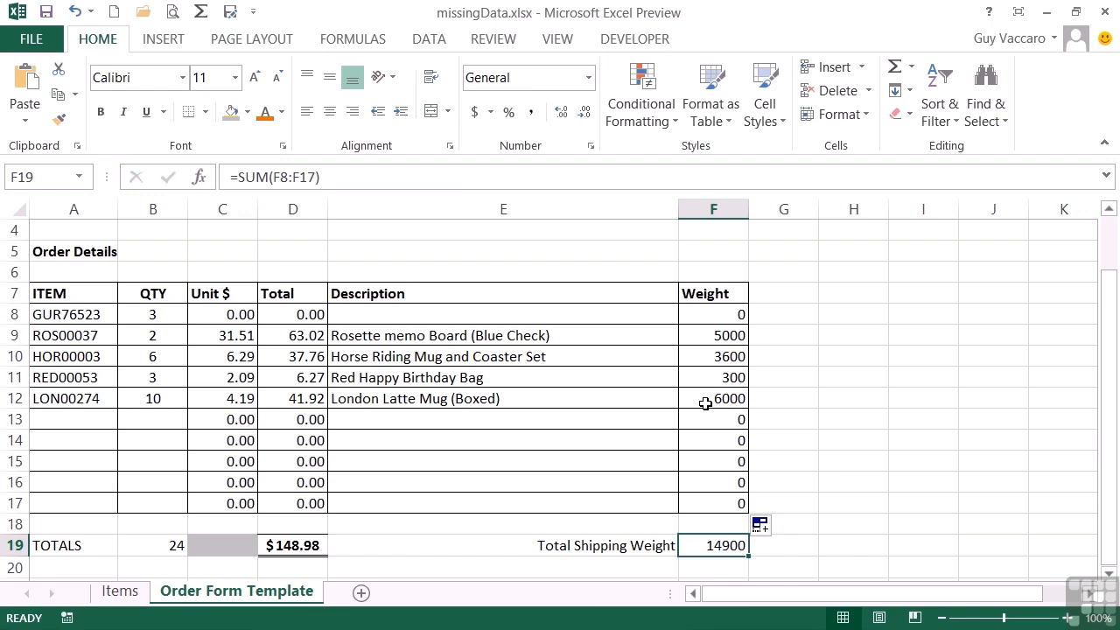
# Step: Replace the item code in A8 with RUG00009 and check the looked-up description in E8
pyautogui.click(62, 312)
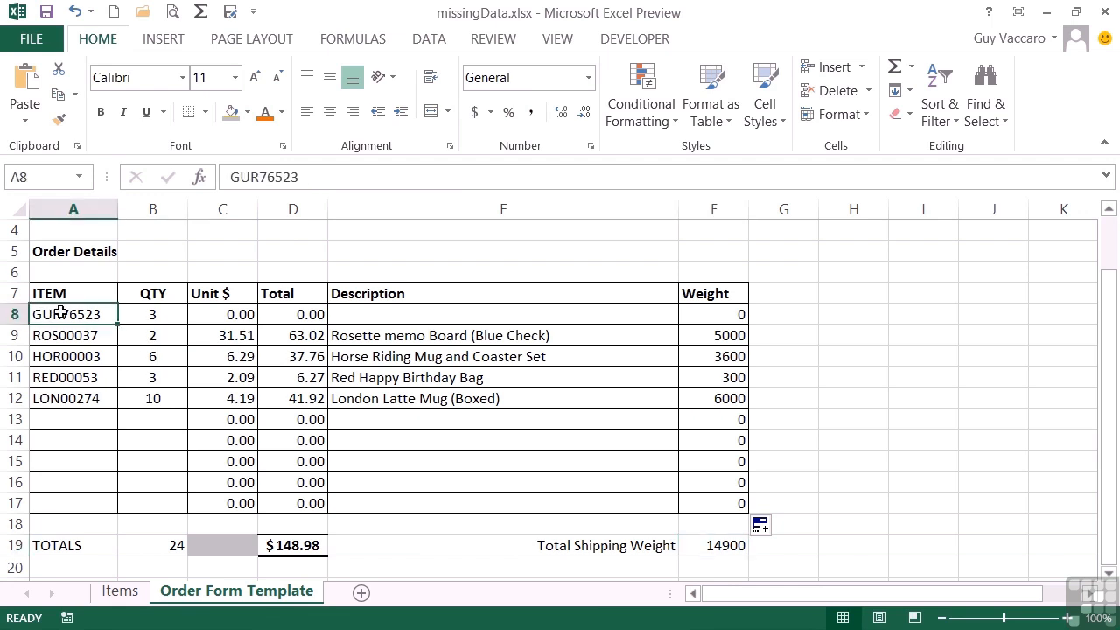
pyautogui.write('H')
pyautogui.press('BackSpace')
pyautogui.press('BackSpace')
pyautogui.write('R')
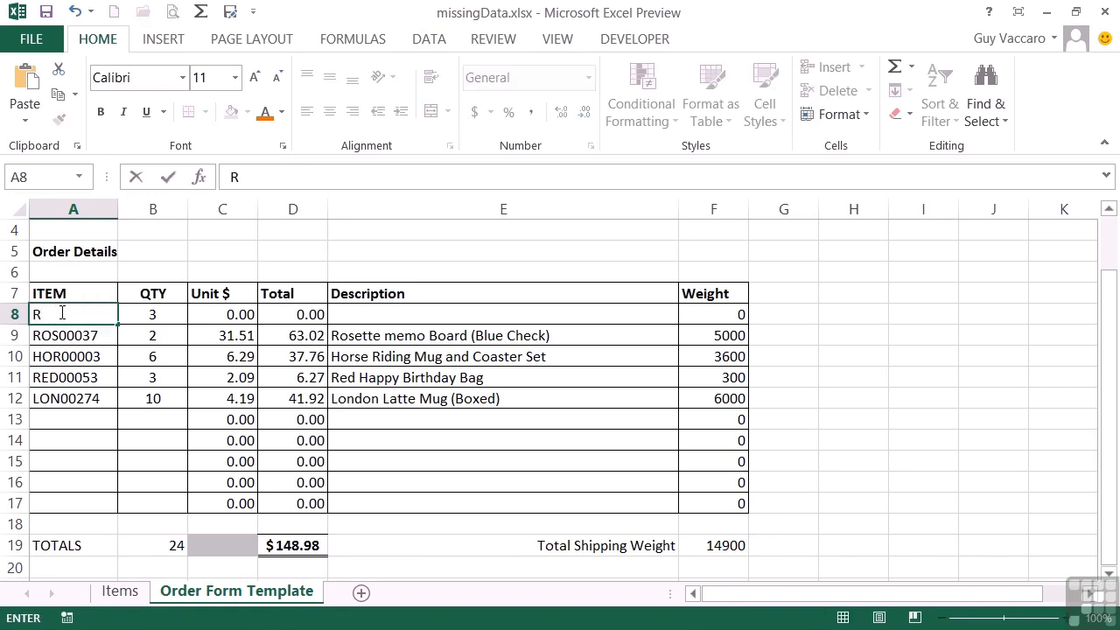
pyautogui.write('UG00009')
pyautogui.press('Tab')
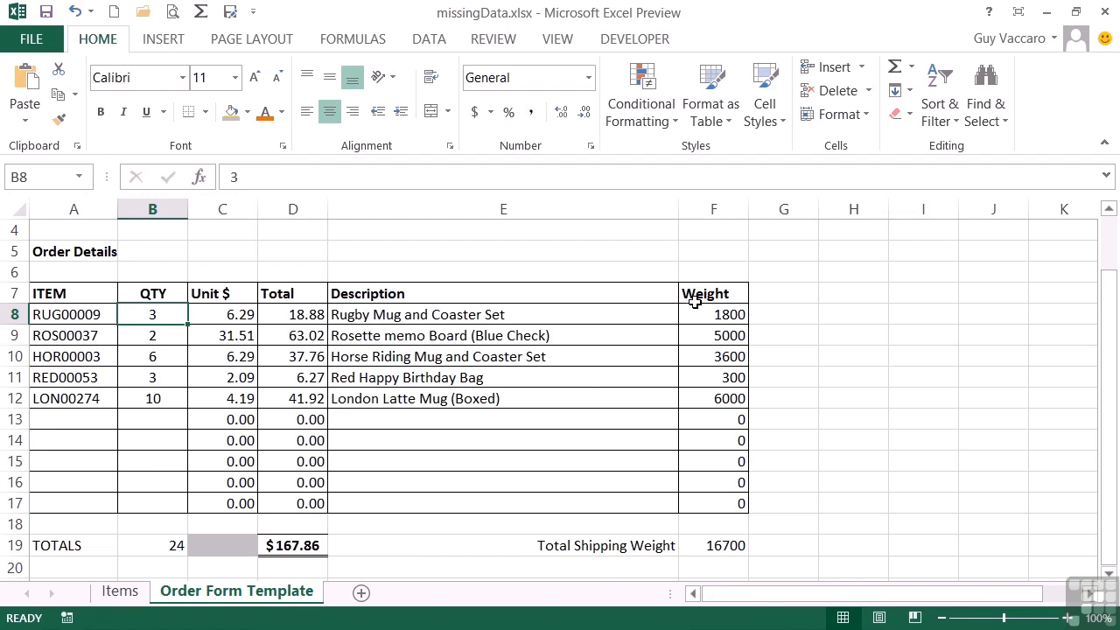
pyautogui.click(529, 314)
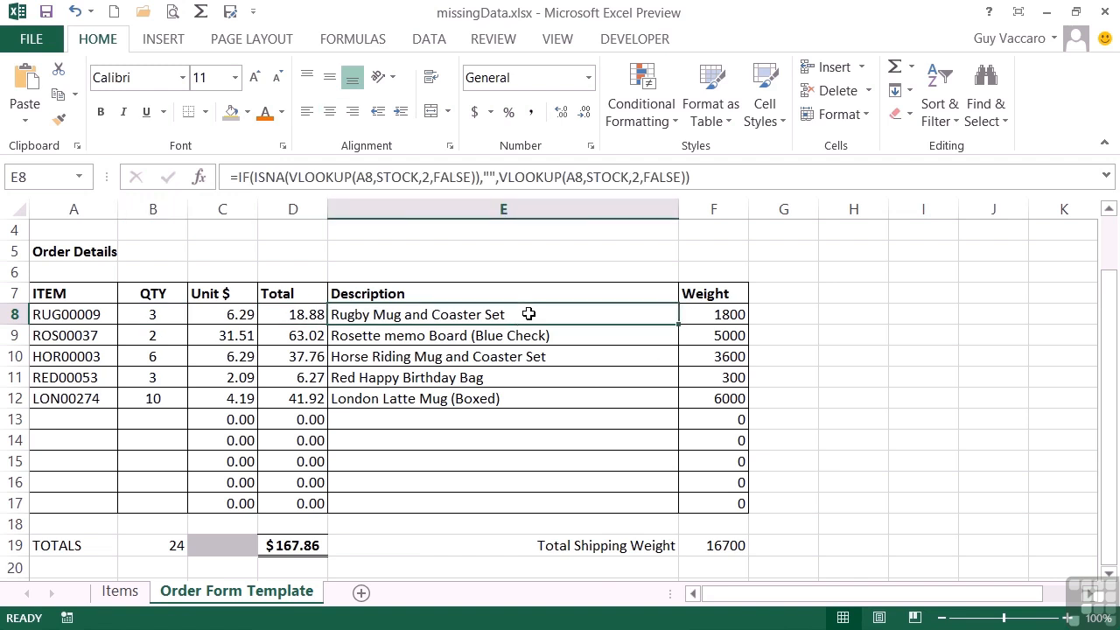